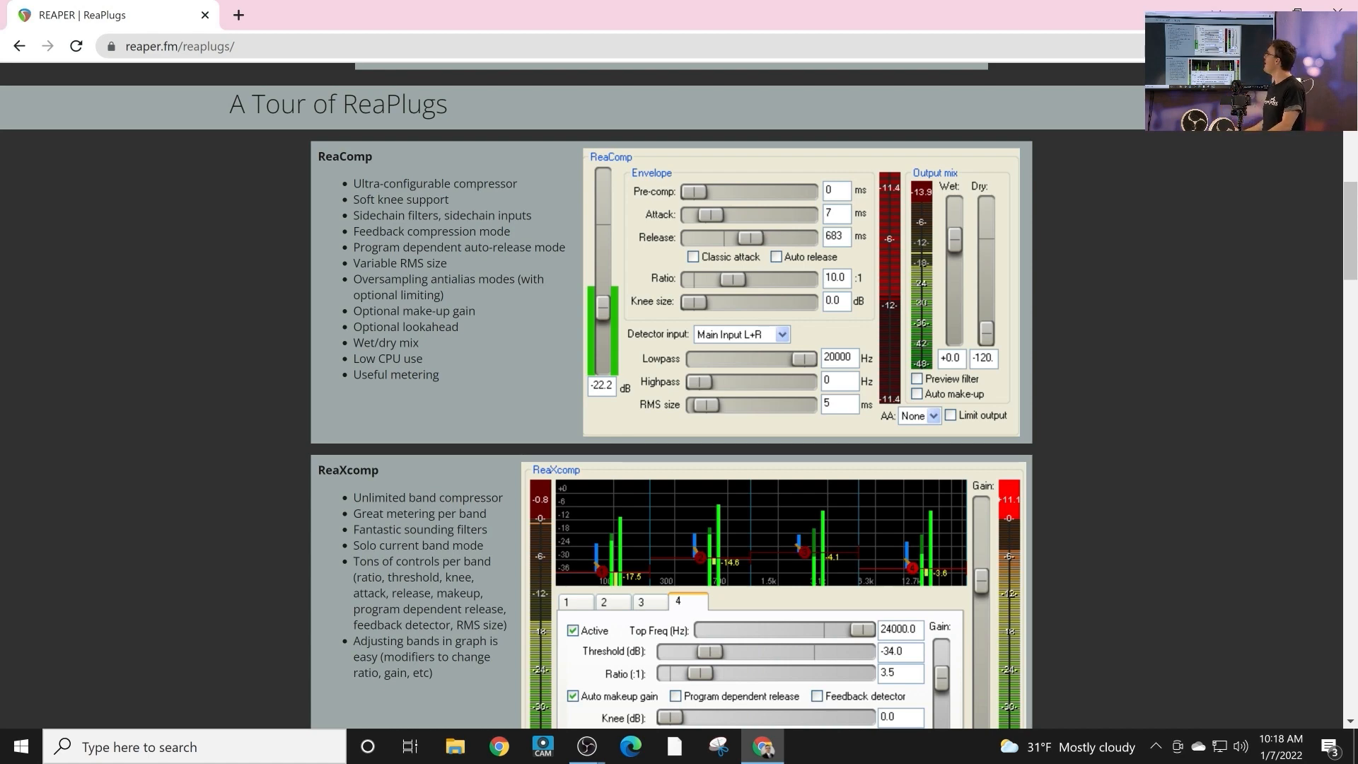
Review the features of each plug-in in the ReaPlugs tour, from ReaComp through ReaControlMIDI.
{"action": "scroll", "coordinate": [573, 397], "scroll_direction": "down", "scroll_amount": 1}
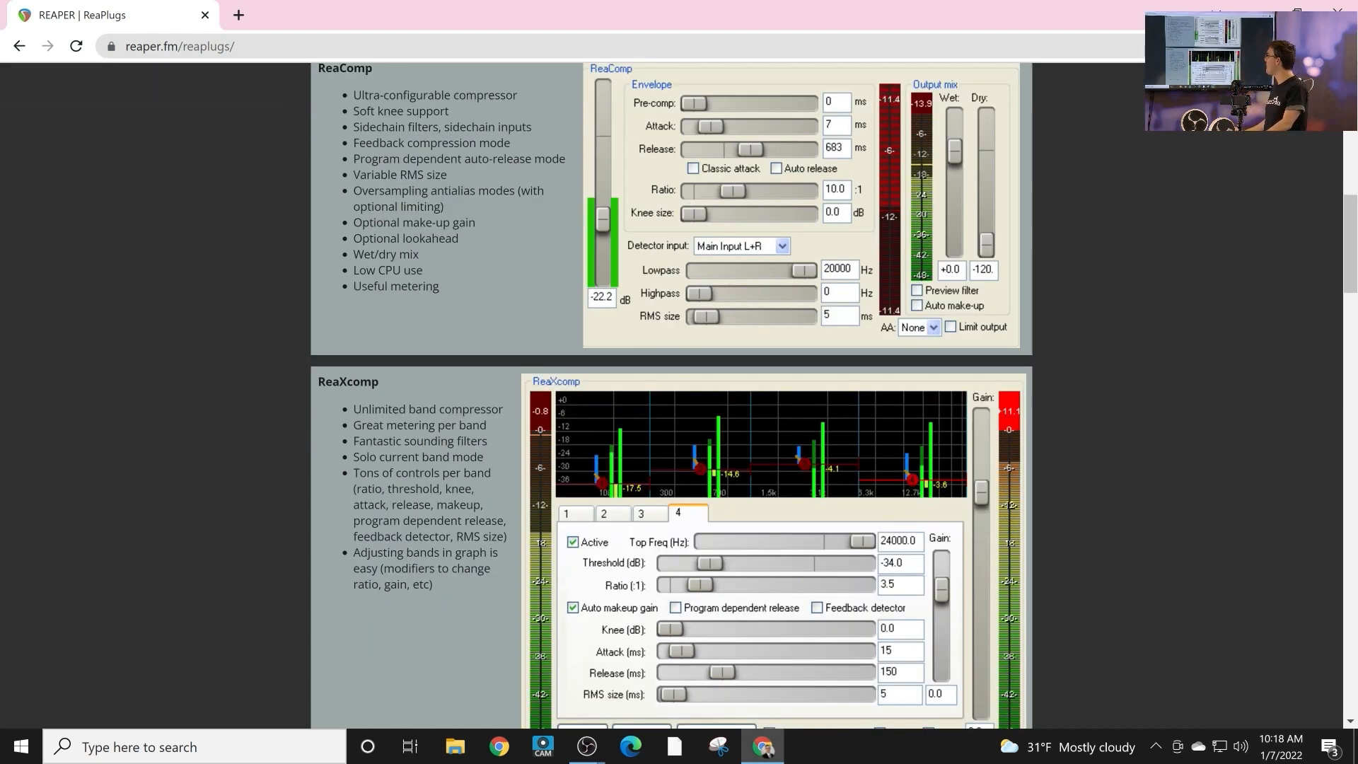
{"action": "scroll", "coordinate": [672, 396], "scroll_direction": "down", "scroll_amount": 1}
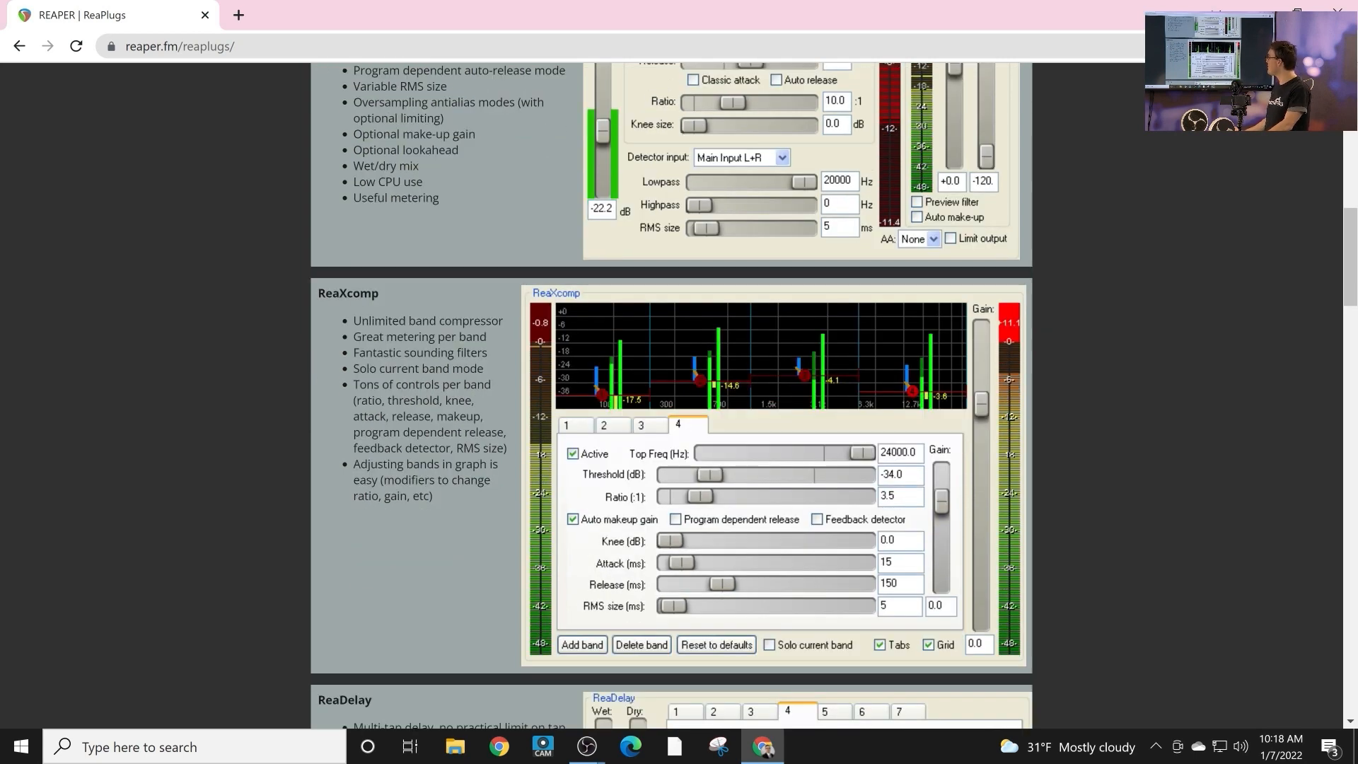
{"action": "scroll", "coordinate": [672, 396], "scroll_direction": "down", "scroll_amount": 1}
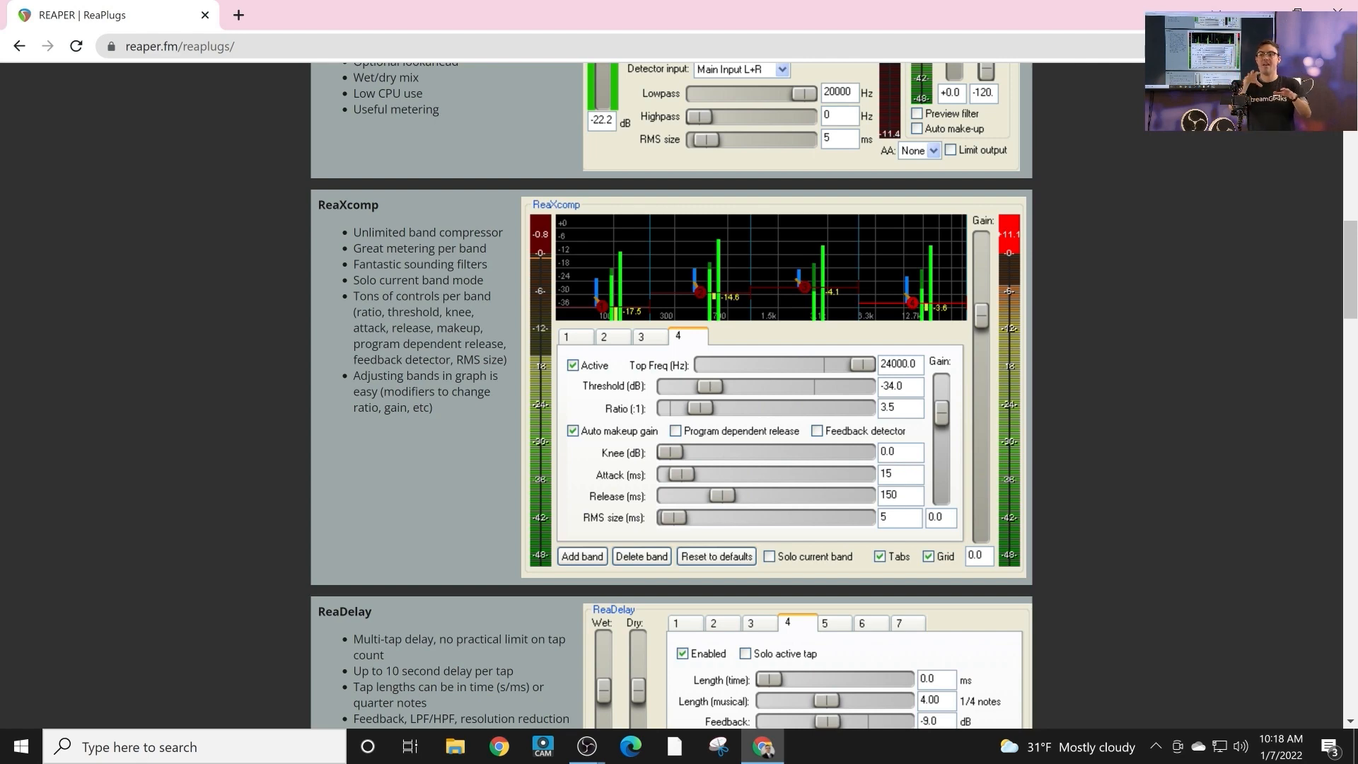
{"action": "scroll", "coordinate": [672, 396], "scroll_direction": "down", "scroll_amount": 4}
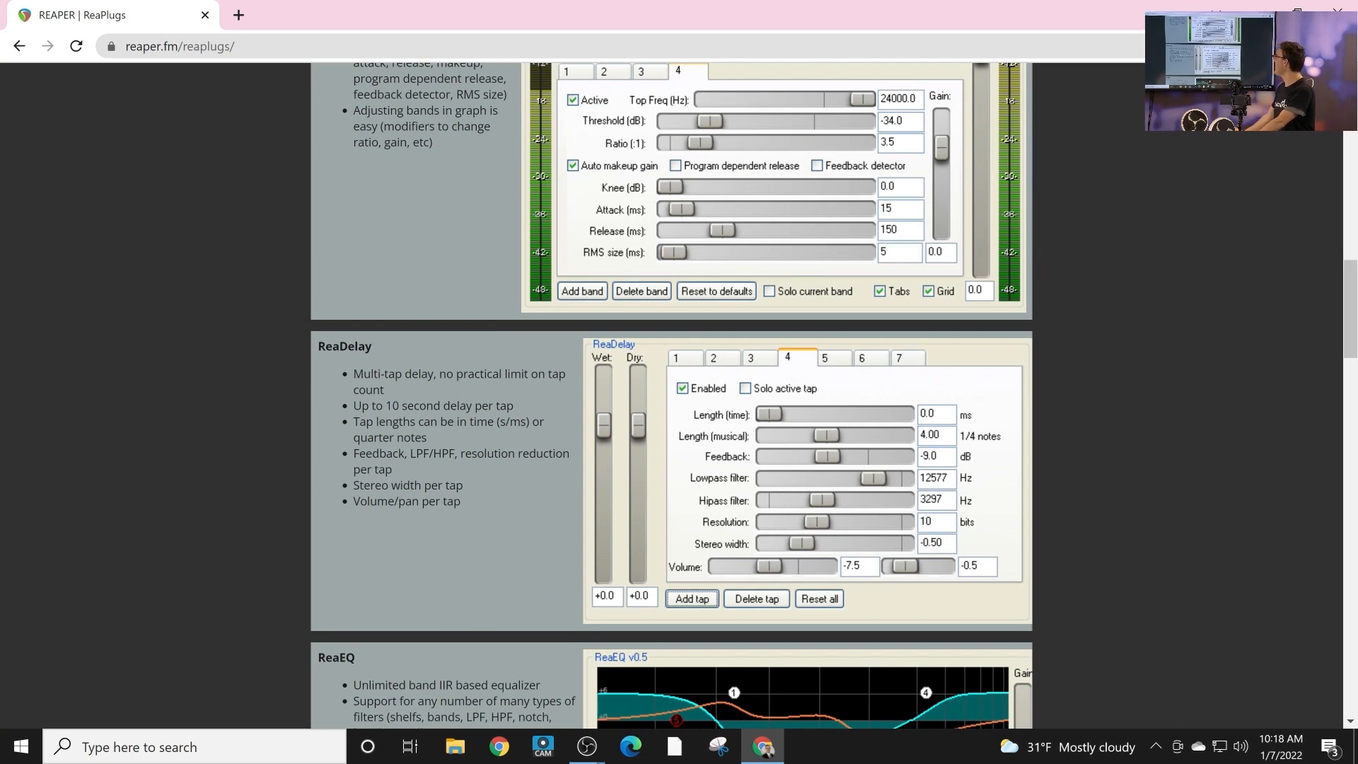
{"action": "scroll", "coordinate": [672, 397], "scroll_direction": "down", "scroll_amount": 1}
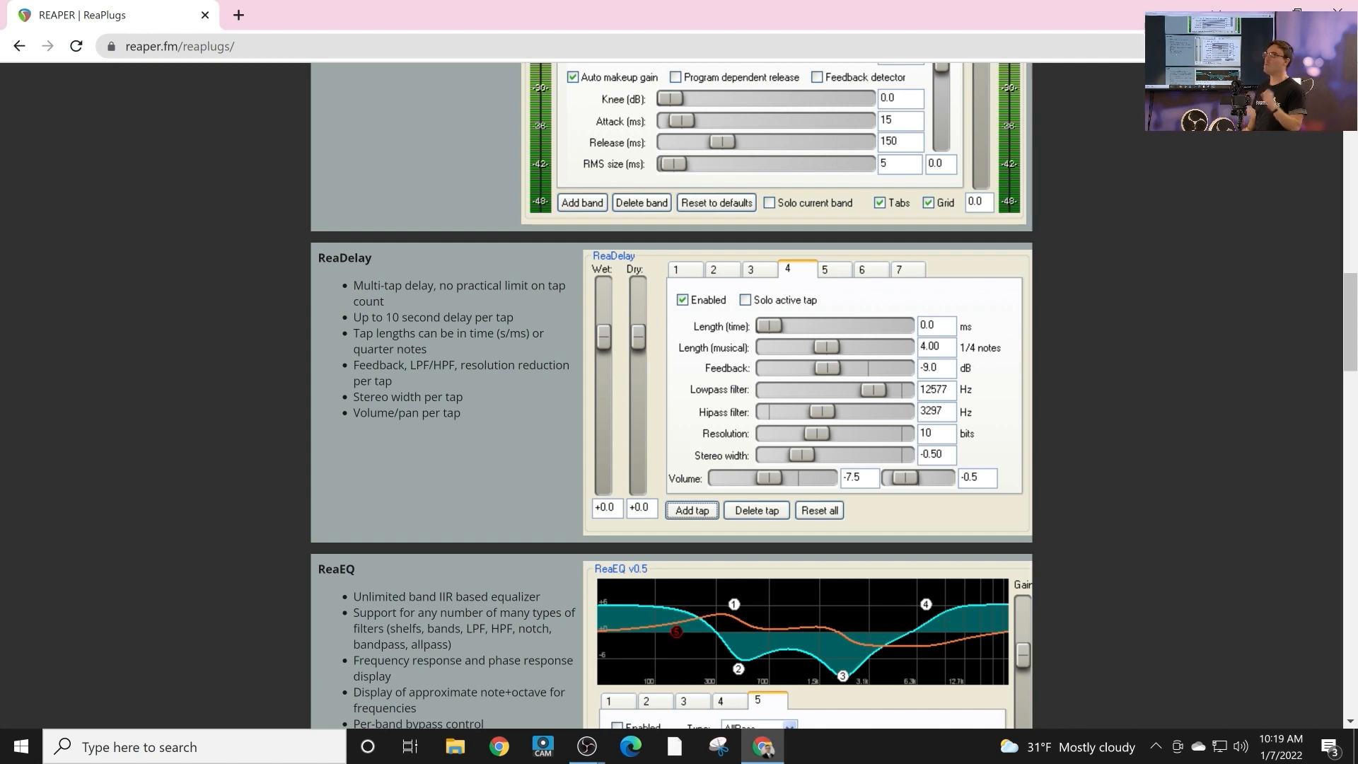
{"action": "scroll", "coordinate": [672, 396], "scroll_direction": "down", "scroll_amount": 1}
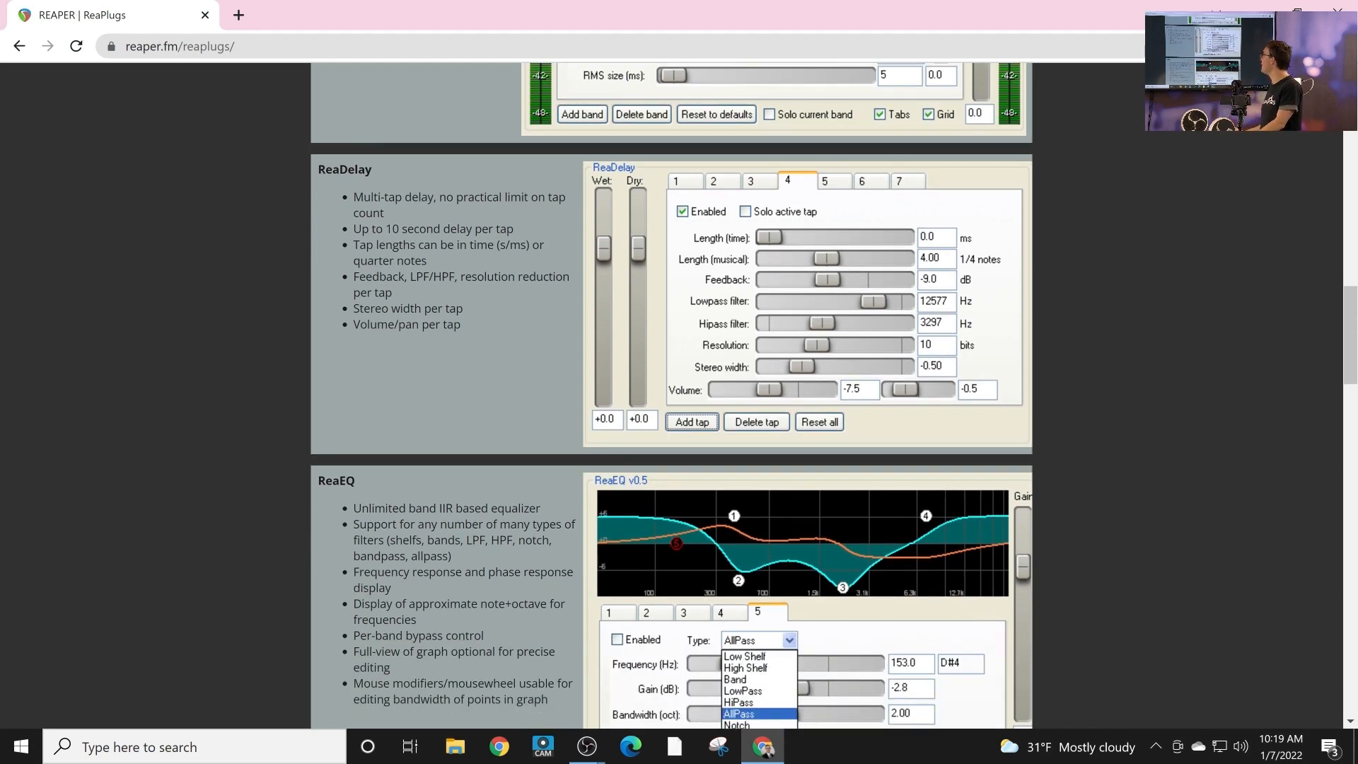
{"action": "scroll", "coordinate": [671, 396], "scroll_direction": "down", "scroll_amount": 3}
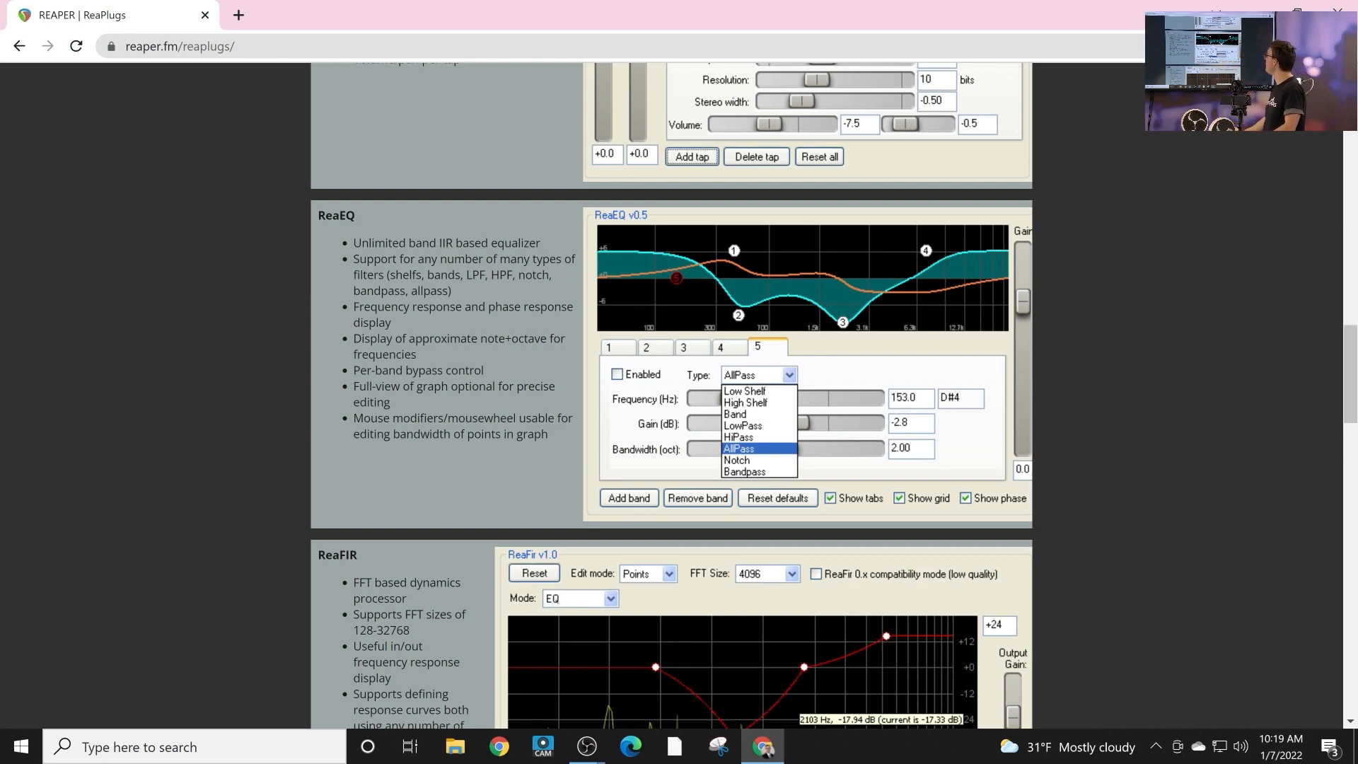
{"action": "scroll", "coordinate": [672, 396], "scroll_direction": "down", "scroll_amount": 4}
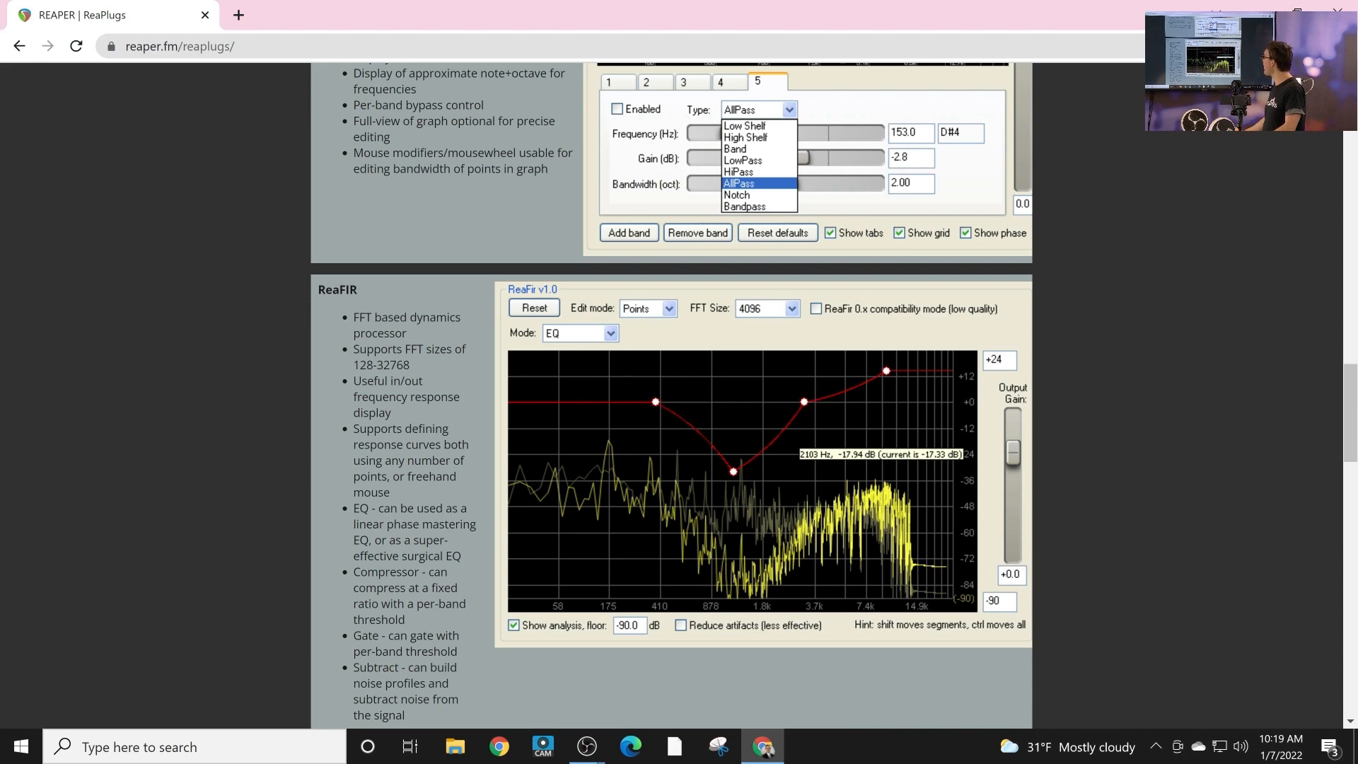
{"action": "scroll", "coordinate": [672, 396], "scroll_direction": "down", "scroll_amount": 4}
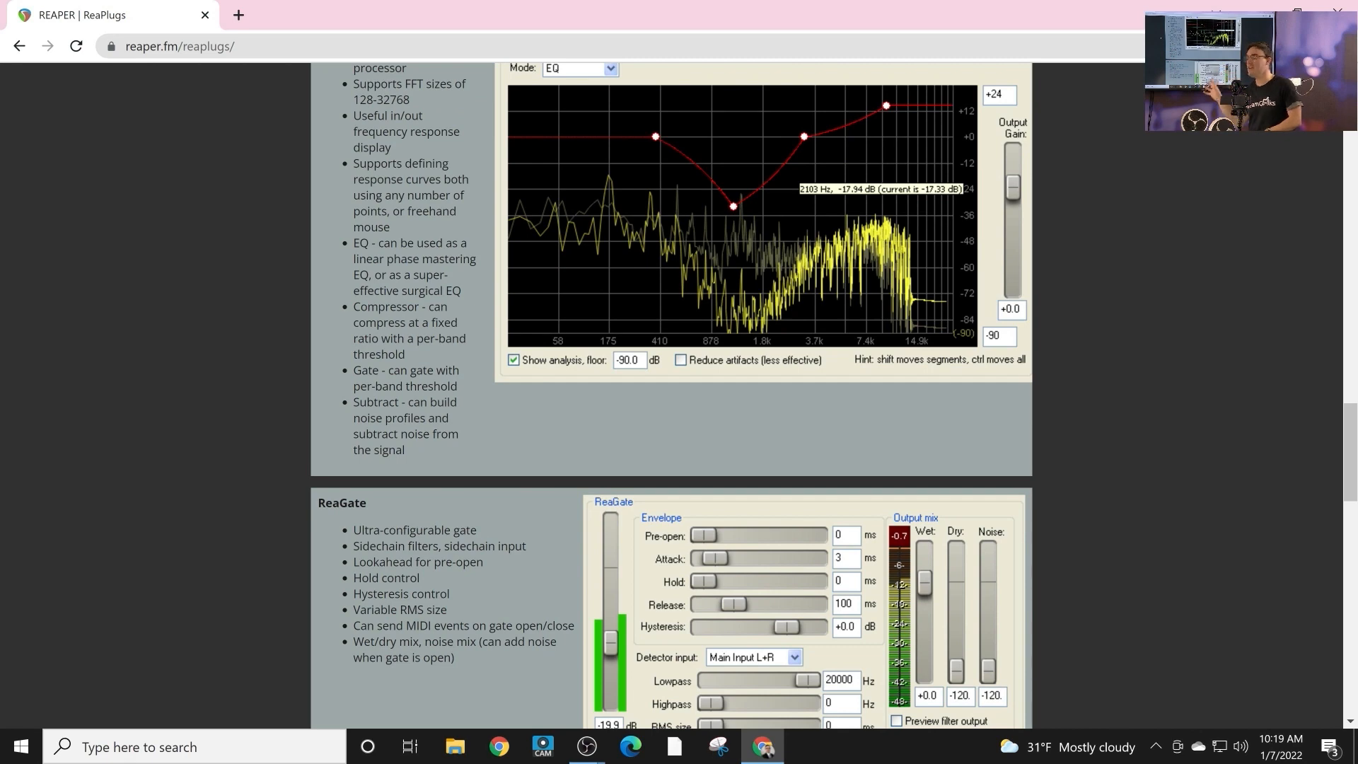
{"action": "scroll", "coordinate": [672, 396], "scroll_direction": "up", "scroll_amount": 1}
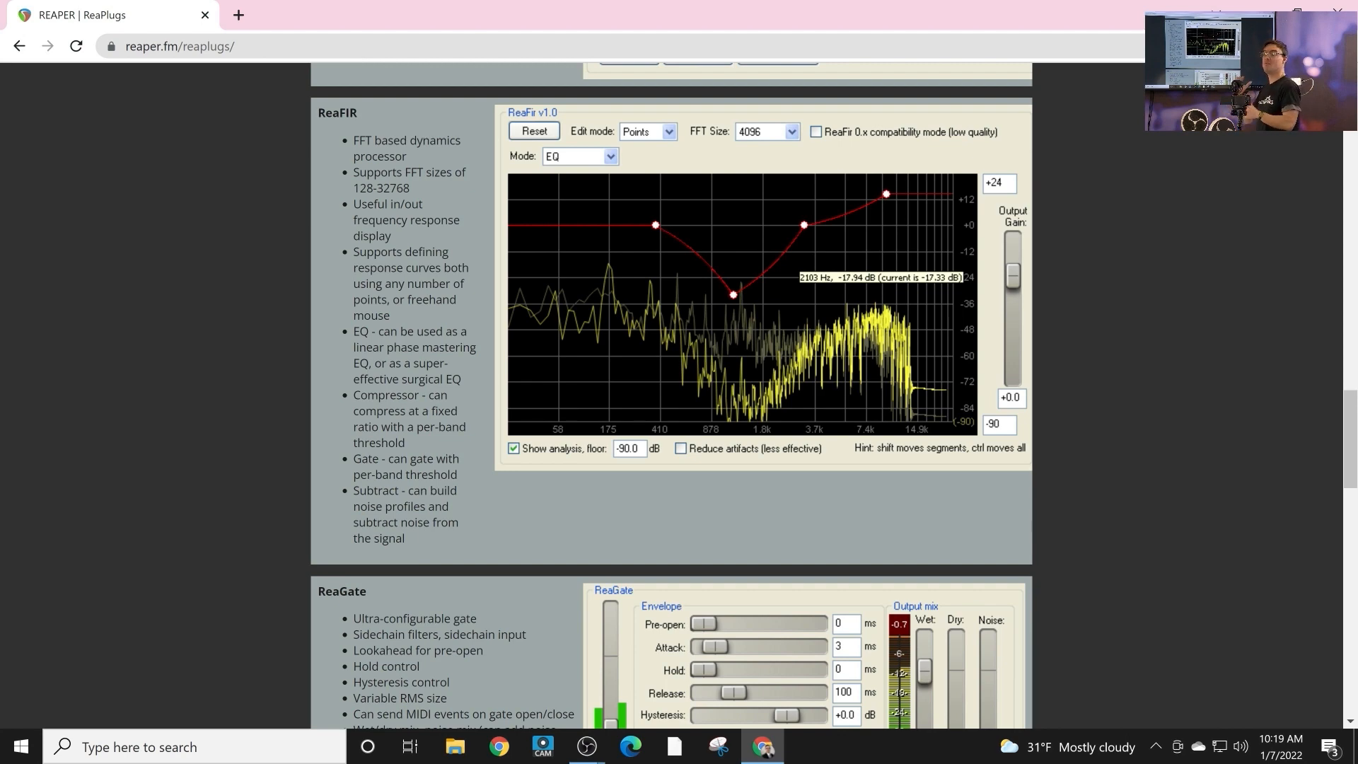
{"action": "scroll", "coordinate": [672, 396], "scroll_direction": "down", "scroll_amount": 4}
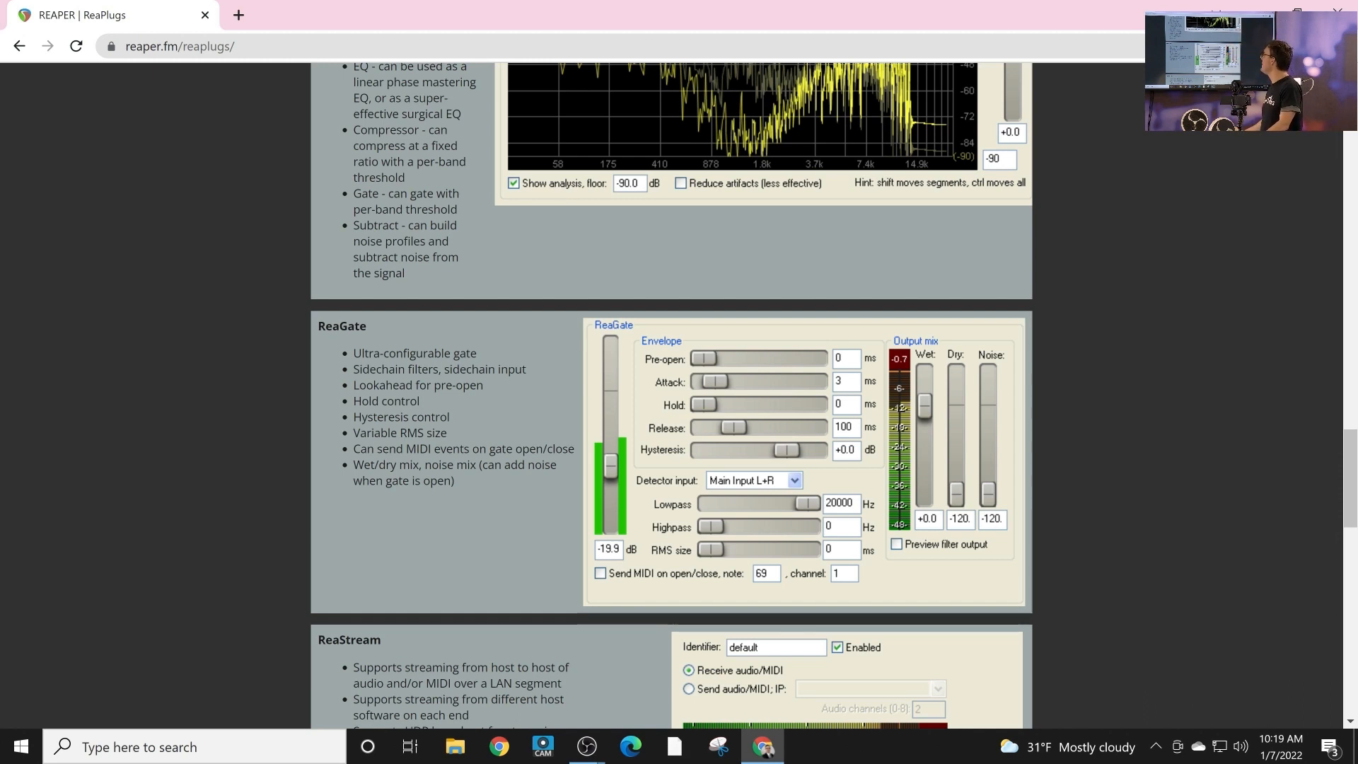
{"action": "scroll", "coordinate": [672, 396], "scroll_direction": "down", "scroll_amount": 1}
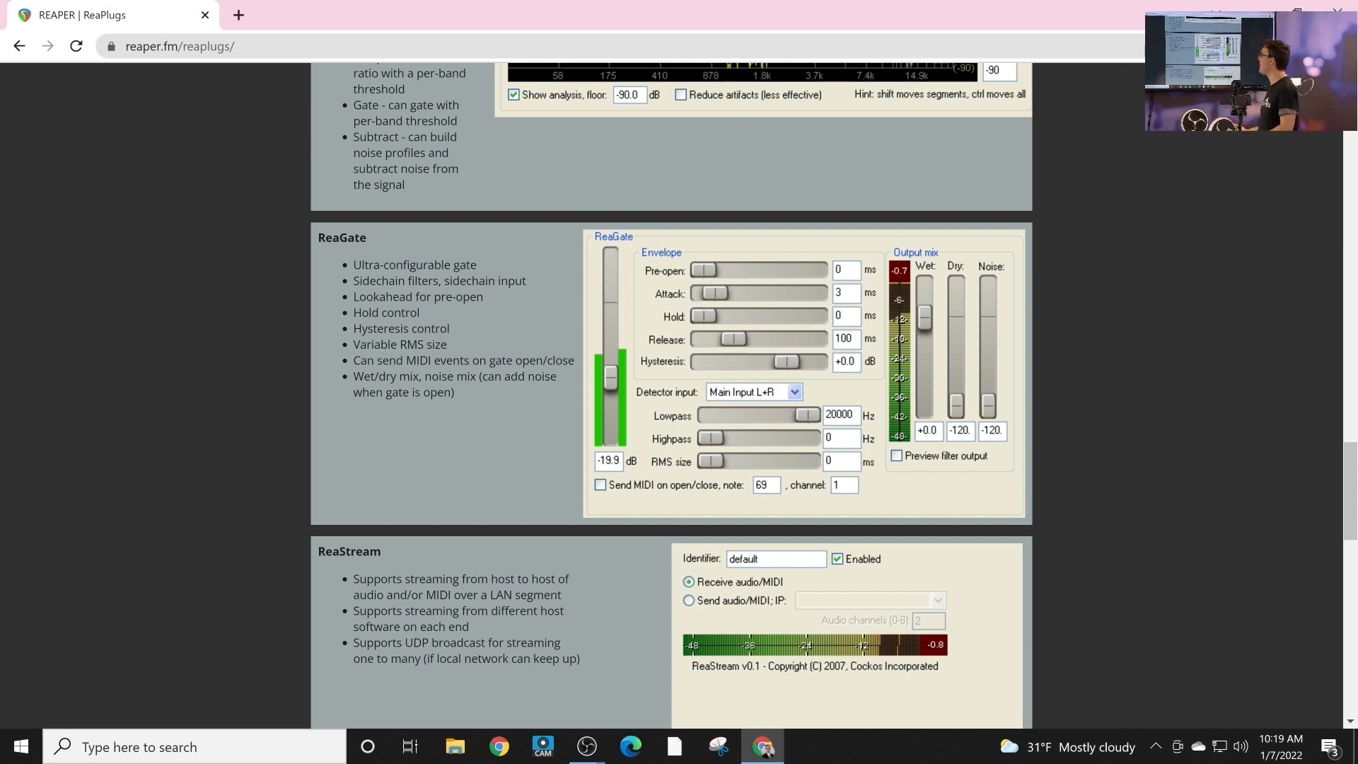
{"action": "scroll", "coordinate": [673, 396], "scroll_direction": "down", "scroll_amount": 8}
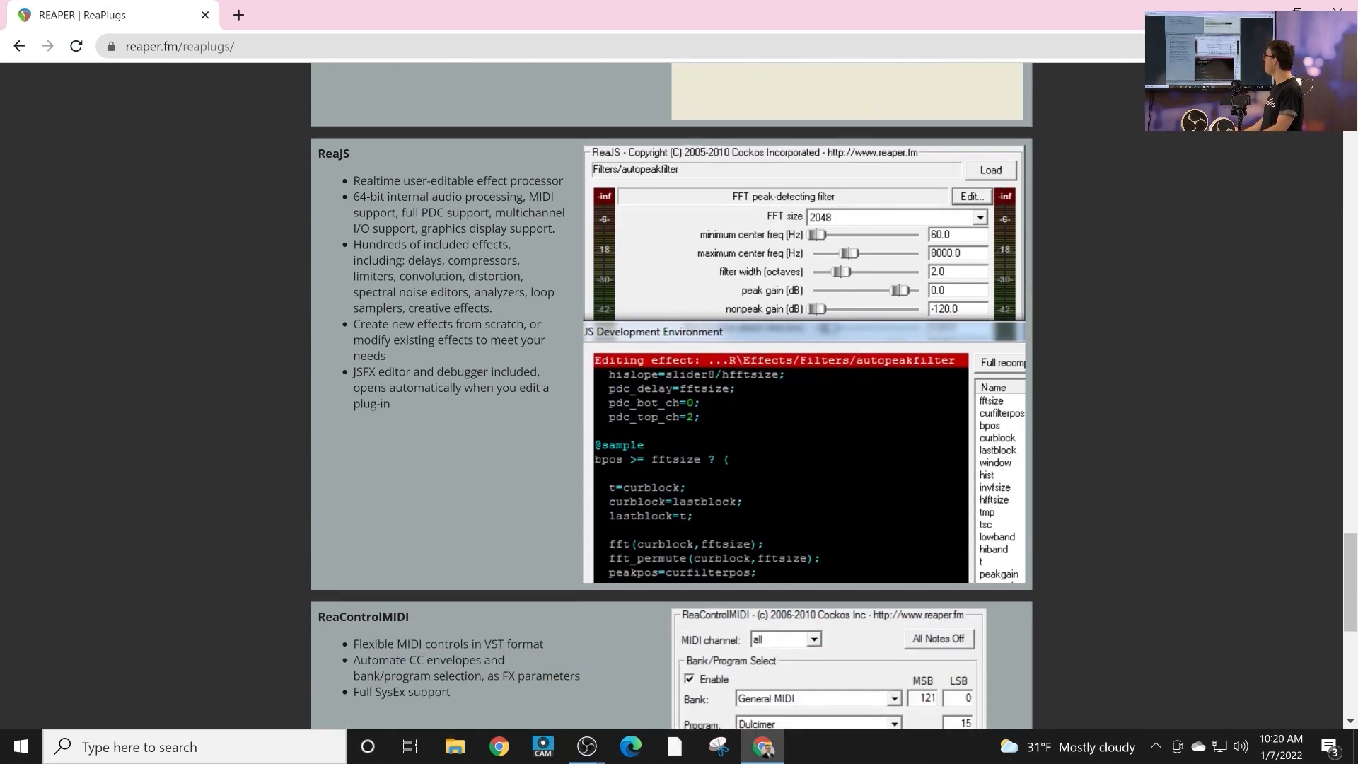
{"action": "scroll", "coordinate": [672, 396], "scroll_direction": "down", "scroll_amount": 6}
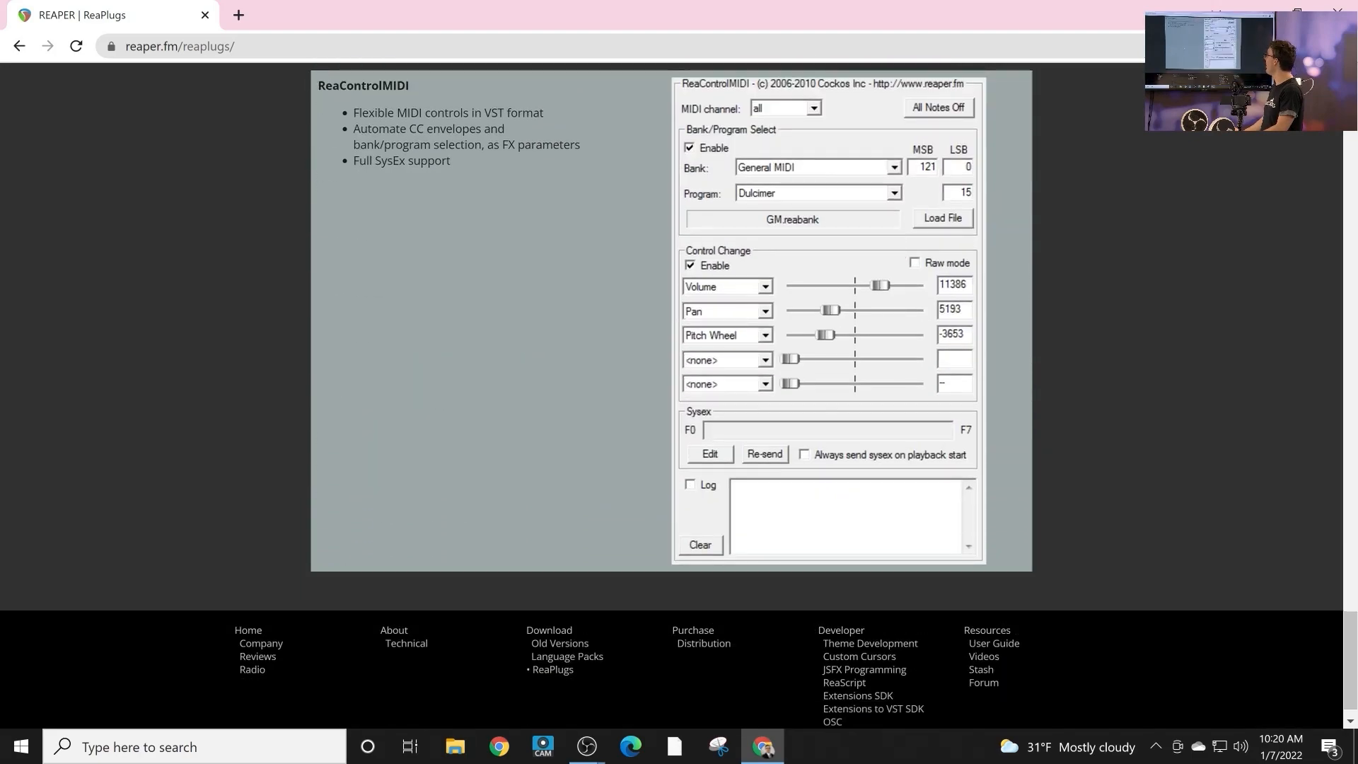
{"action": "scroll", "coordinate": [672, 396], "scroll_direction": "up", "scroll_amount": 11}
{"action": "scroll", "coordinate": [672, 397], "scroll_direction": "up", "scroll_amount": 15}
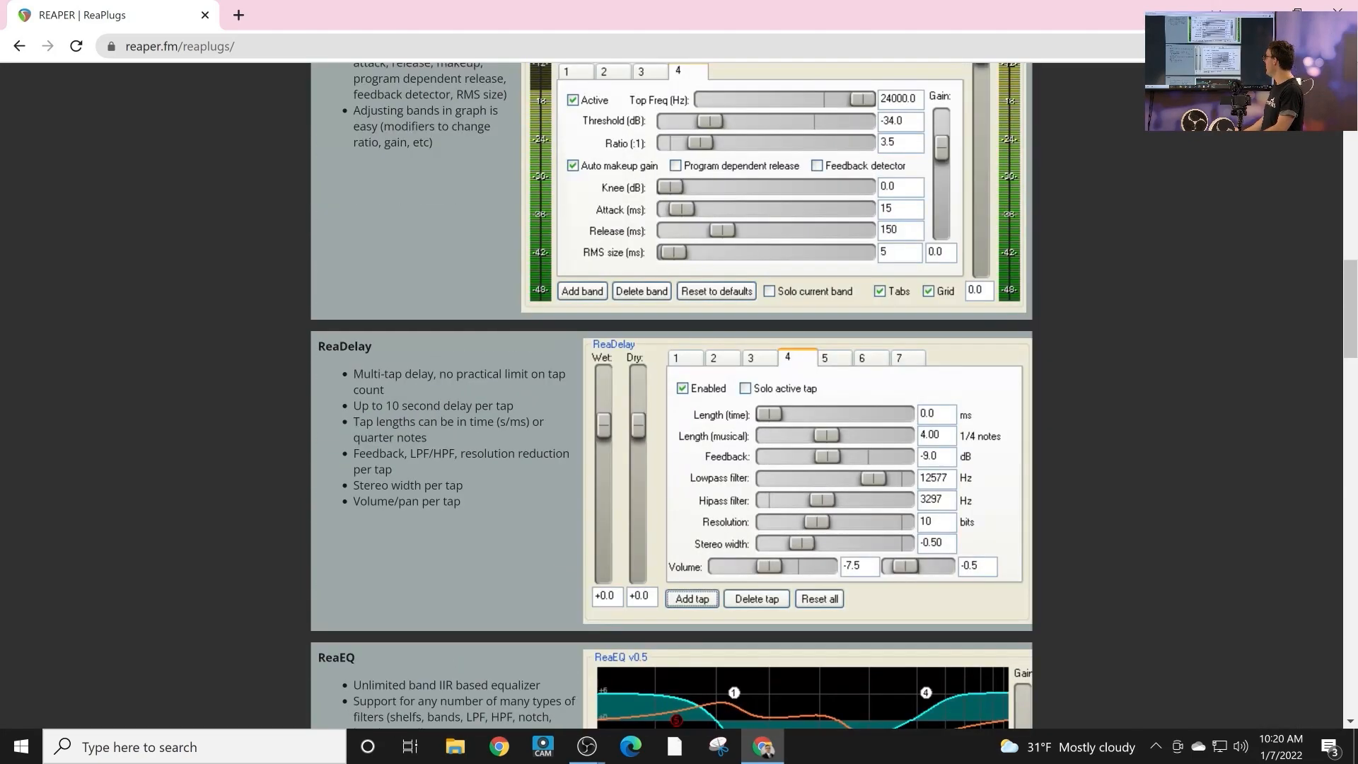
Switch to the running OBS Studio window and open the filters of the YOUTUBE 2 source in the YOUTUBE scene.
{"action": "left_click", "coordinate": [587, 747]}
{"action": "left_click", "coordinate": [685, 662]}
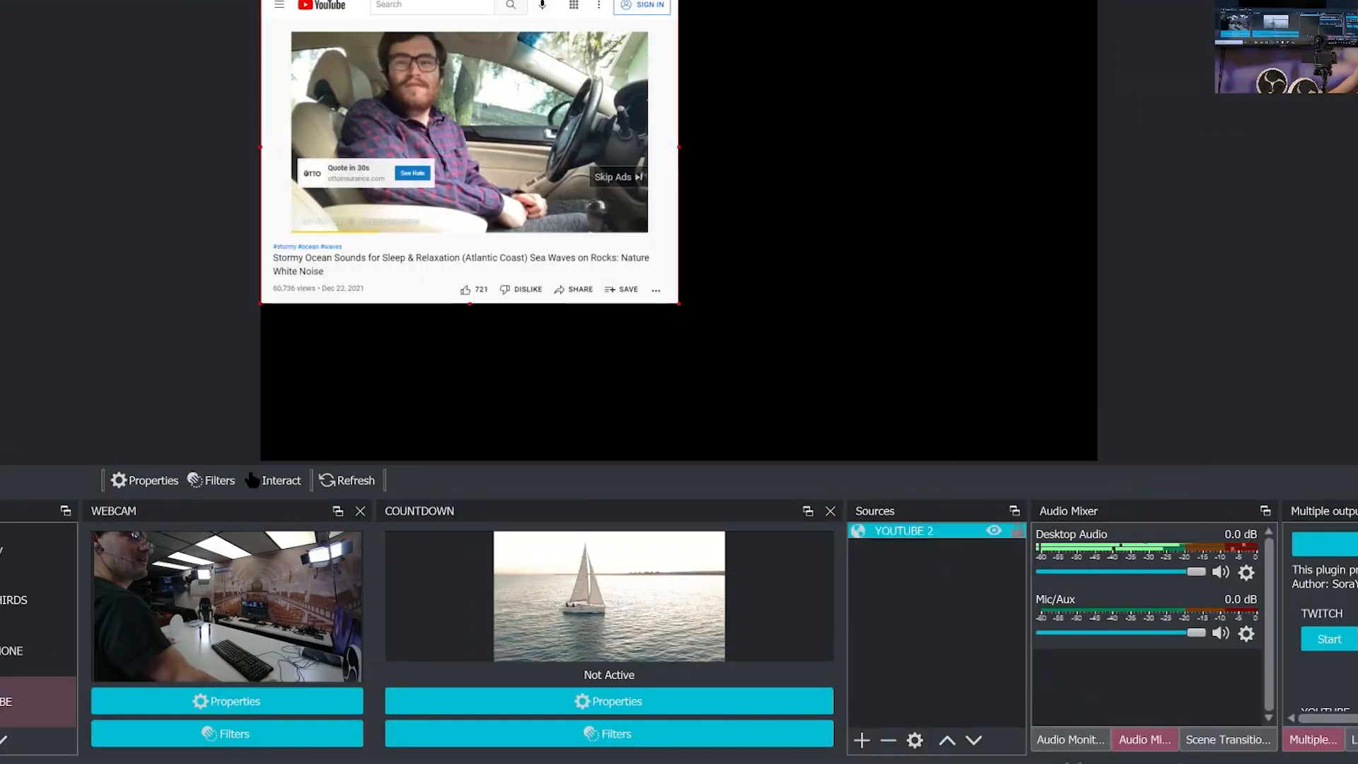
{"action": "right_click", "coordinate": [952, 528]}
{"action": "left_click", "coordinate": [971, 497]}
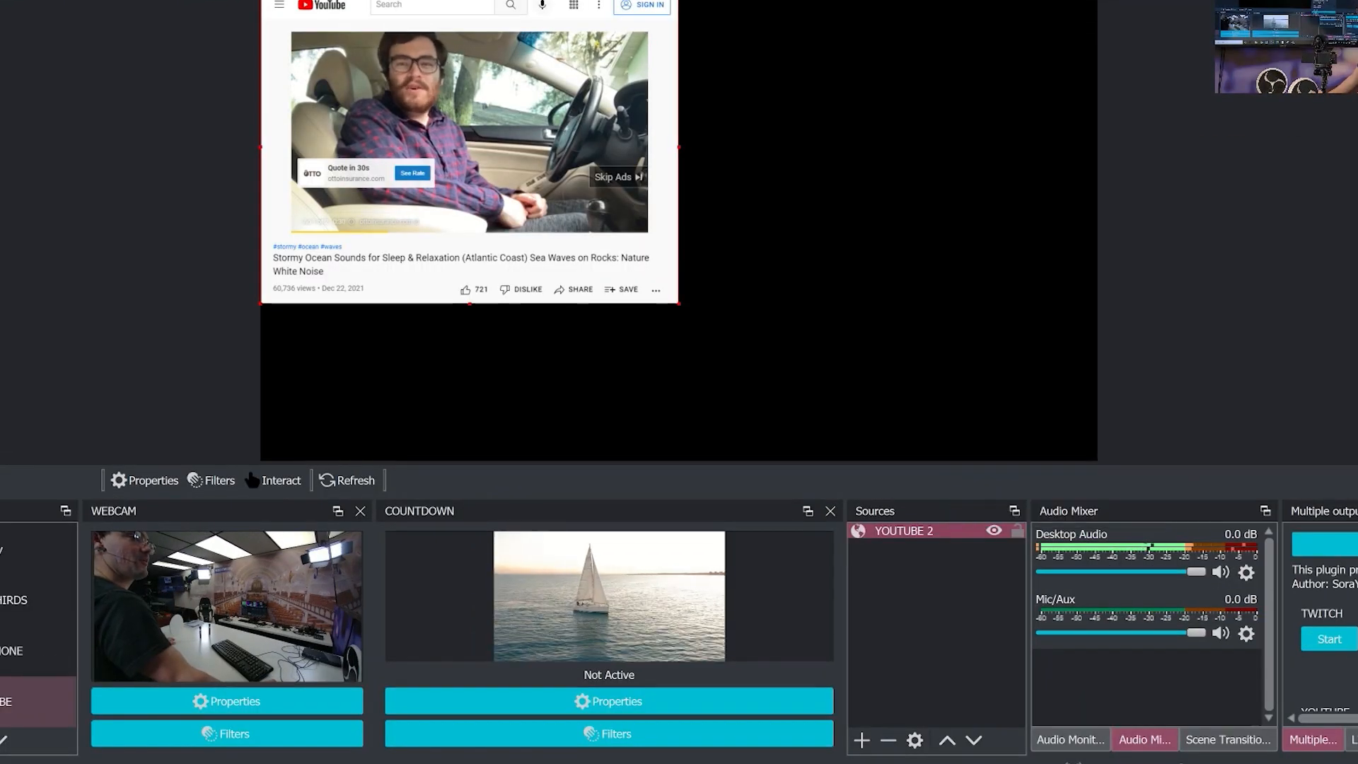
Add a VST 2.x Plug-in audio filter under its default name and load reacomp-standalone in it.
{"action": "left_click", "coordinate": [264, 355]}
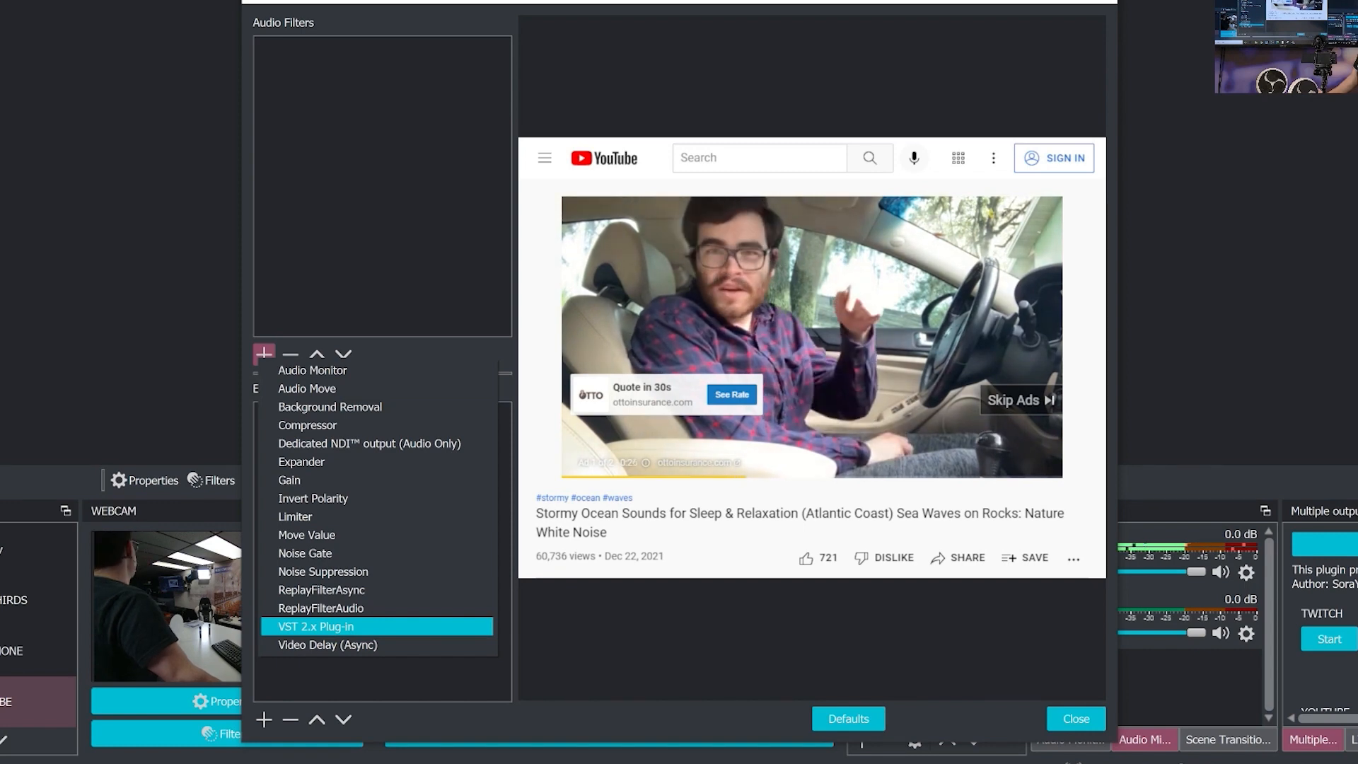
{"action": "left_click", "coordinate": [317, 626]}
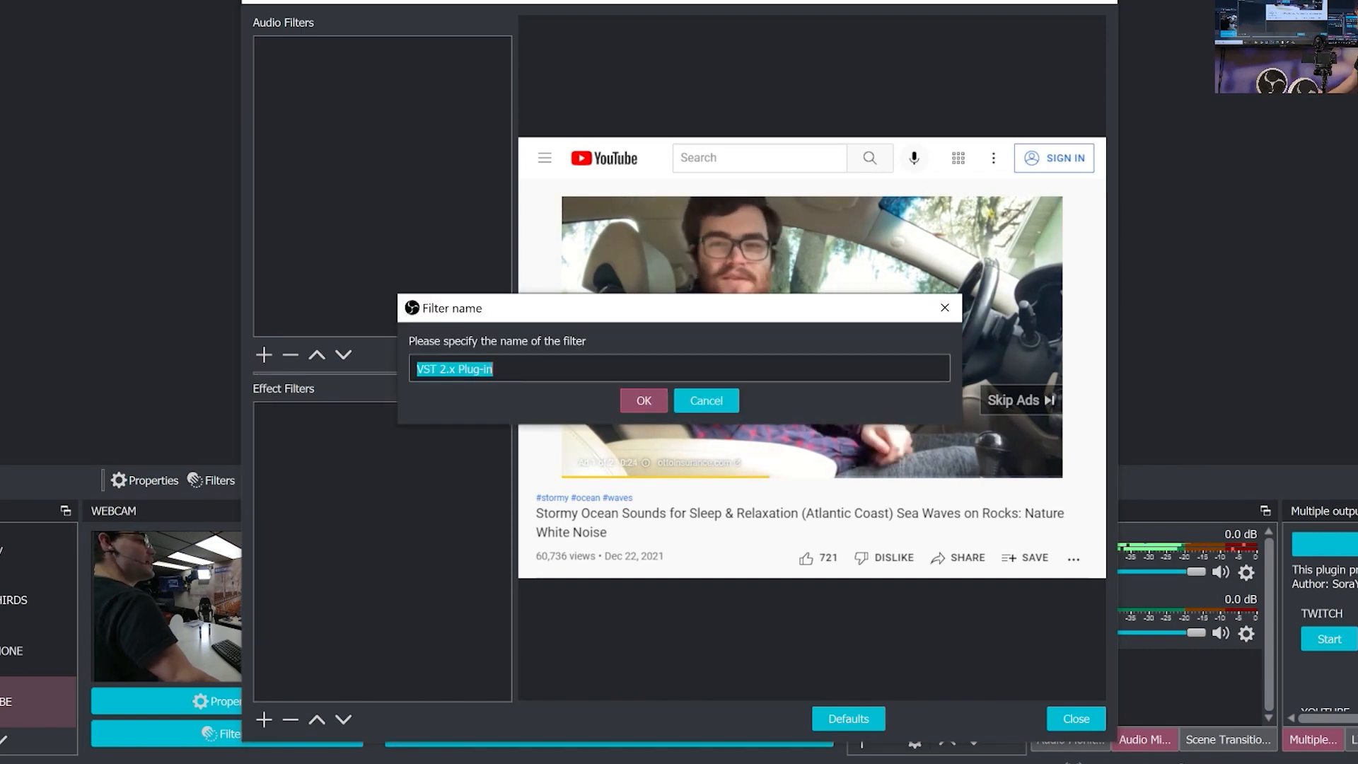
{"action": "left_click", "coordinate": [639, 397]}
{"action": "left_click", "coordinate": [853, 470]}
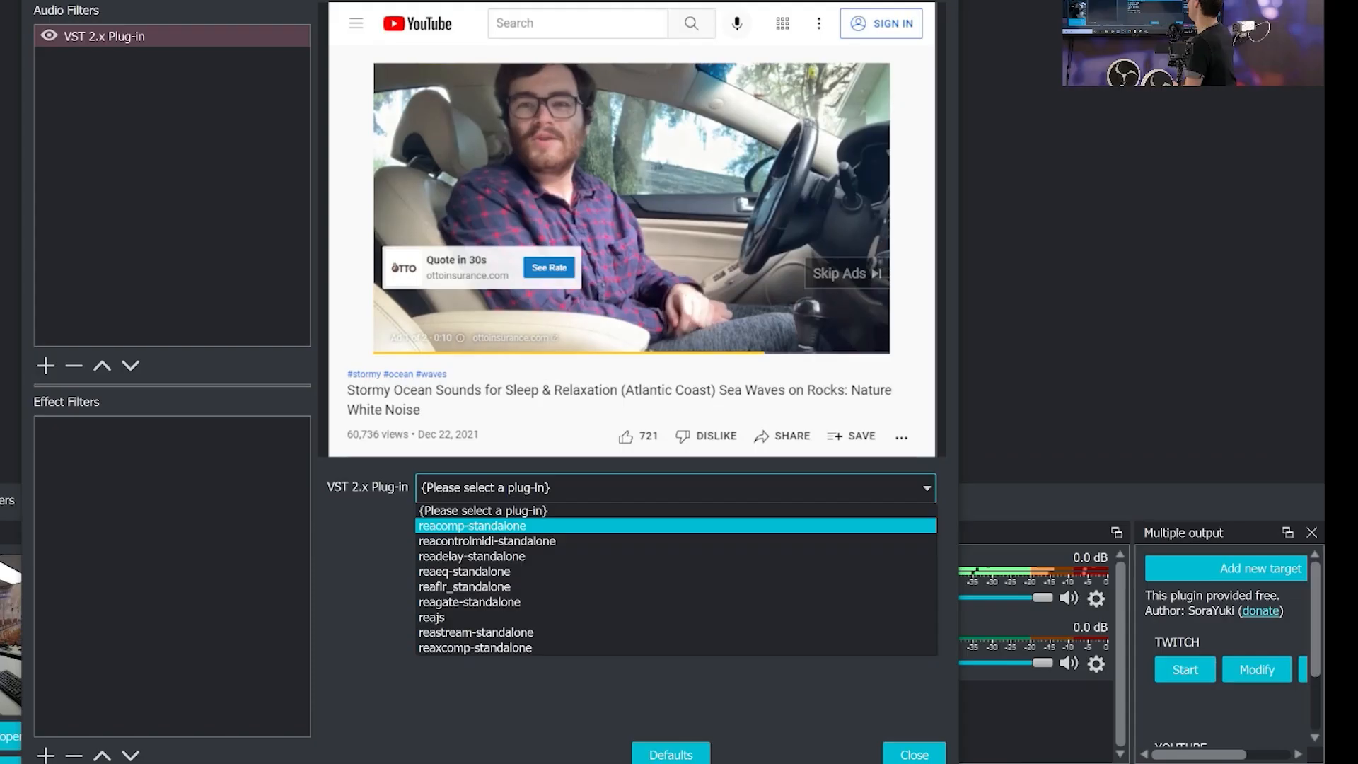
{"action": "left_click", "coordinate": [481, 526]}
{"action": "left_click", "coordinate": [488, 523]}
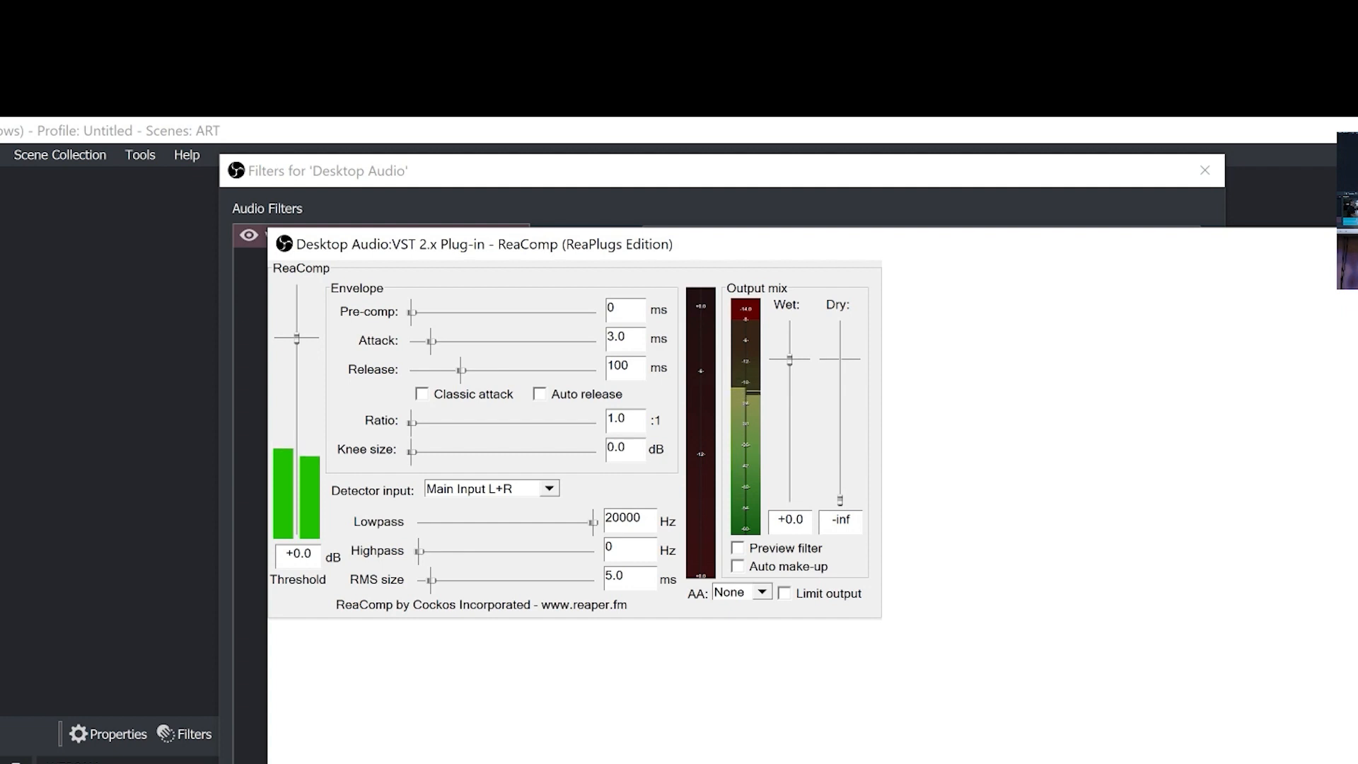
In ReaComp for Desktop Audio, set the threshold to -0.2 dB and the ratio to 8.6:1.
{"action": "left_click_drag", "start_coordinate": [412, 423], "coordinate": [475, 423]}
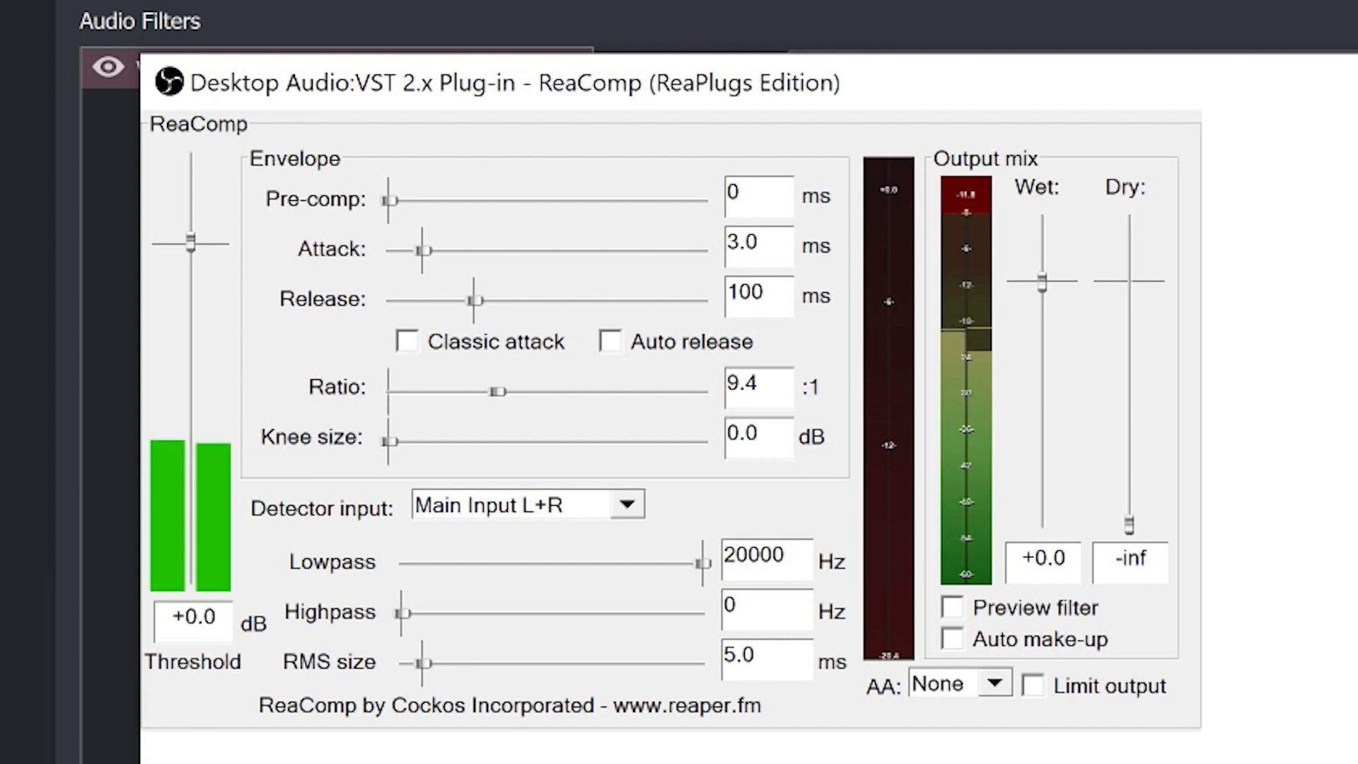
{"action": "left_click_drag", "start_coordinate": [190, 242], "coordinate": [190, 269]}
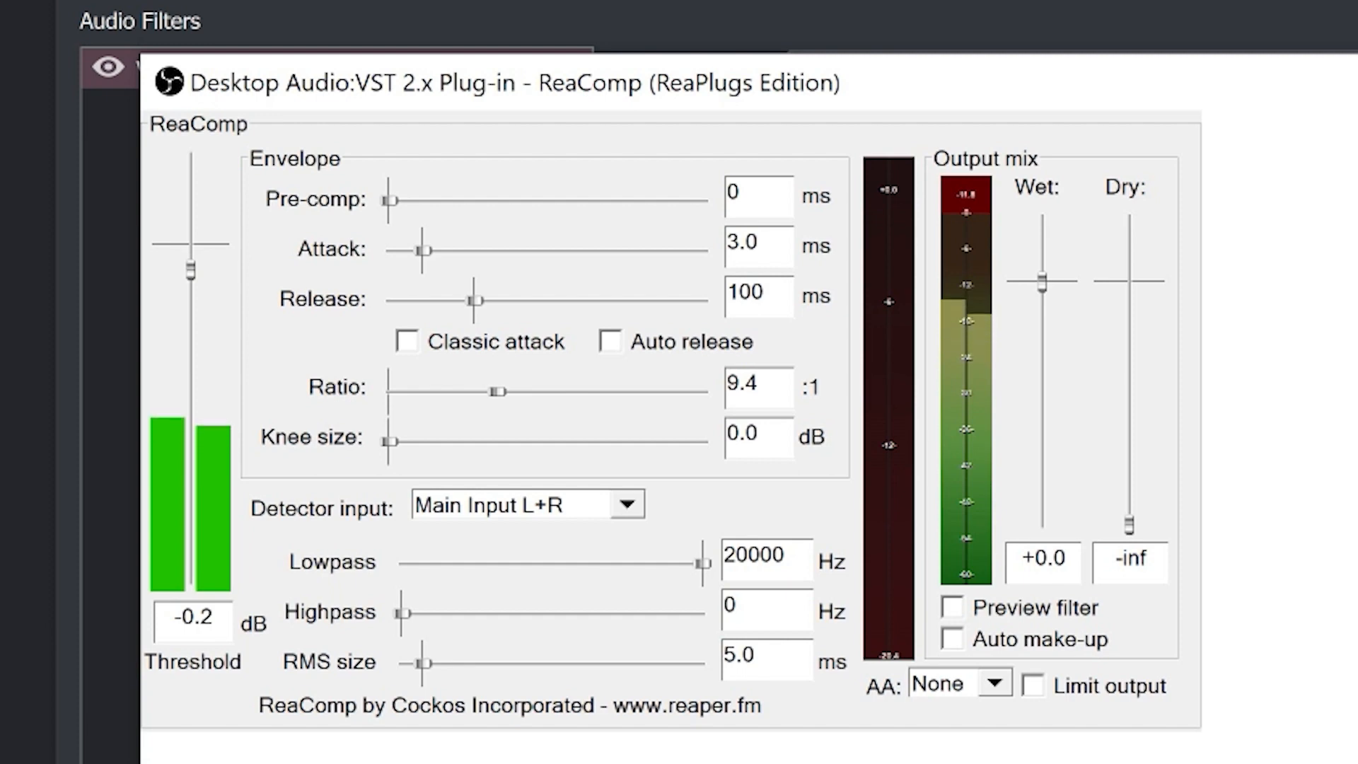
{"action": "mouse_move", "coordinate": [498, 392]}
{"action": "left_mouse_down"}
{"action": "mouse_move", "coordinate": [455, 392]}
{"action": "mouse_move", "coordinate": [493, 391]}
{"action": "left_mouse_up"}
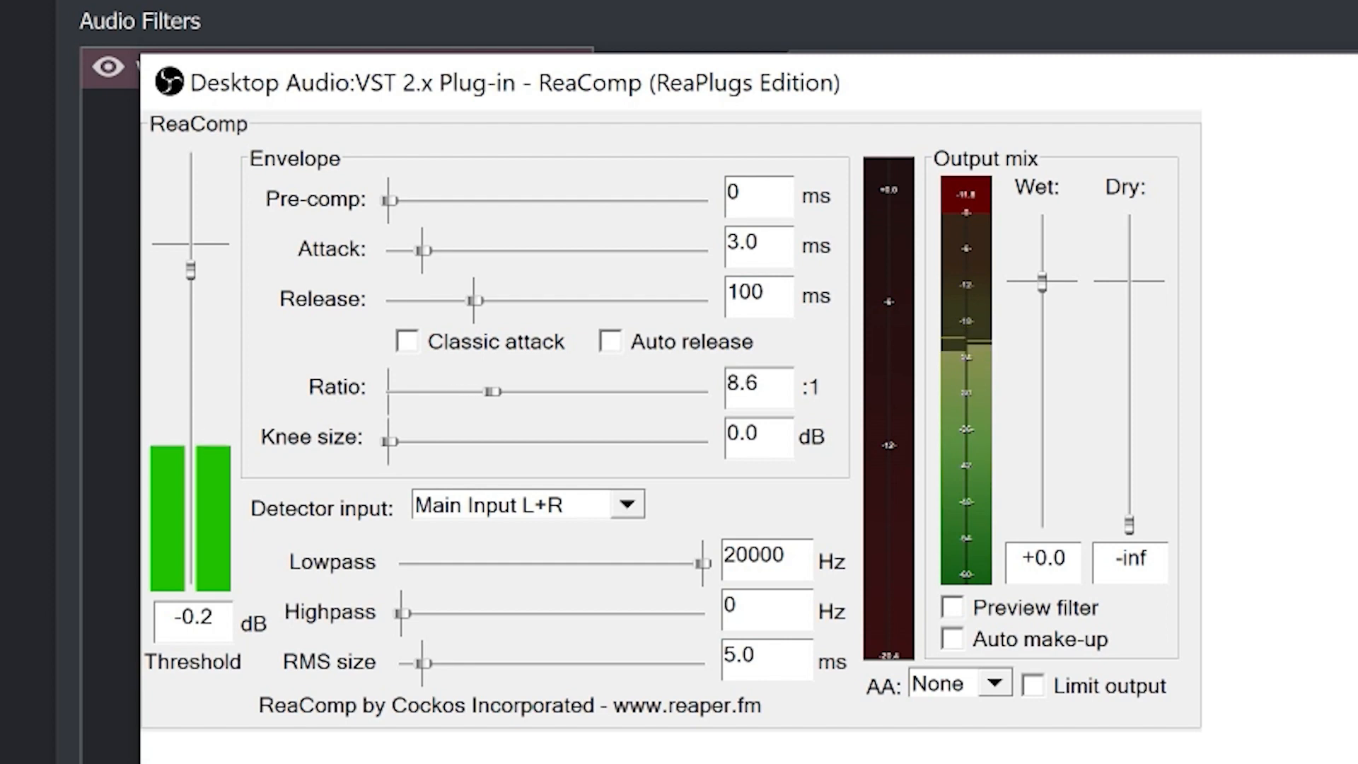
Try limiting ReaComp's detector range with the highpass at 81 Hz and the lowpass at 1030 Hz.
{"action": "mouse_move", "coordinate": [702, 564]}
{"action": "left_mouse_down"}
{"action": "mouse_move", "coordinate": [482, 564]}
{"action": "mouse_move", "coordinate": [703, 564]}
{"action": "left_mouse_up"}
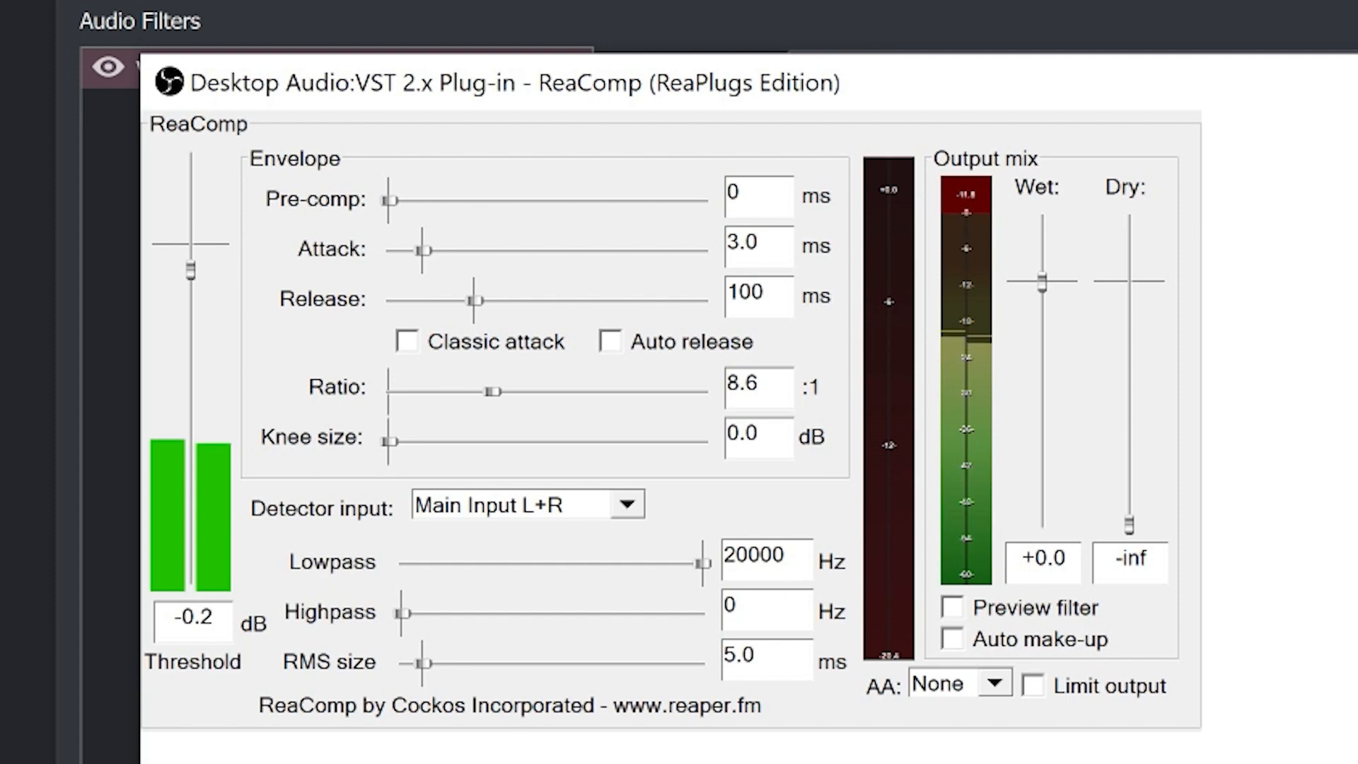
{"action": "left_click_drag", "start_coordinate": [402, 613], "coordinate": [455, 614]}
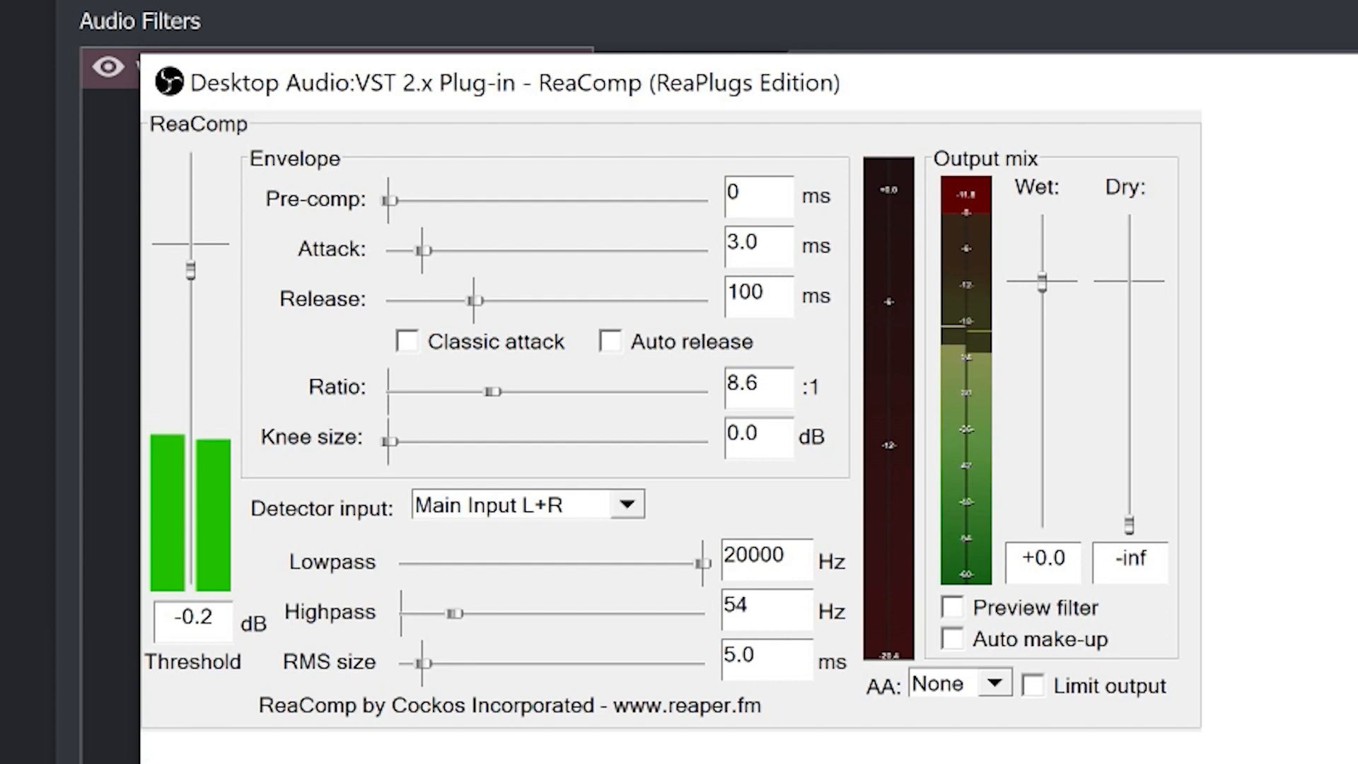
{"action": "left_click_drag", "start_coordinate": [703, 563], "coordinate": [663, 563]}
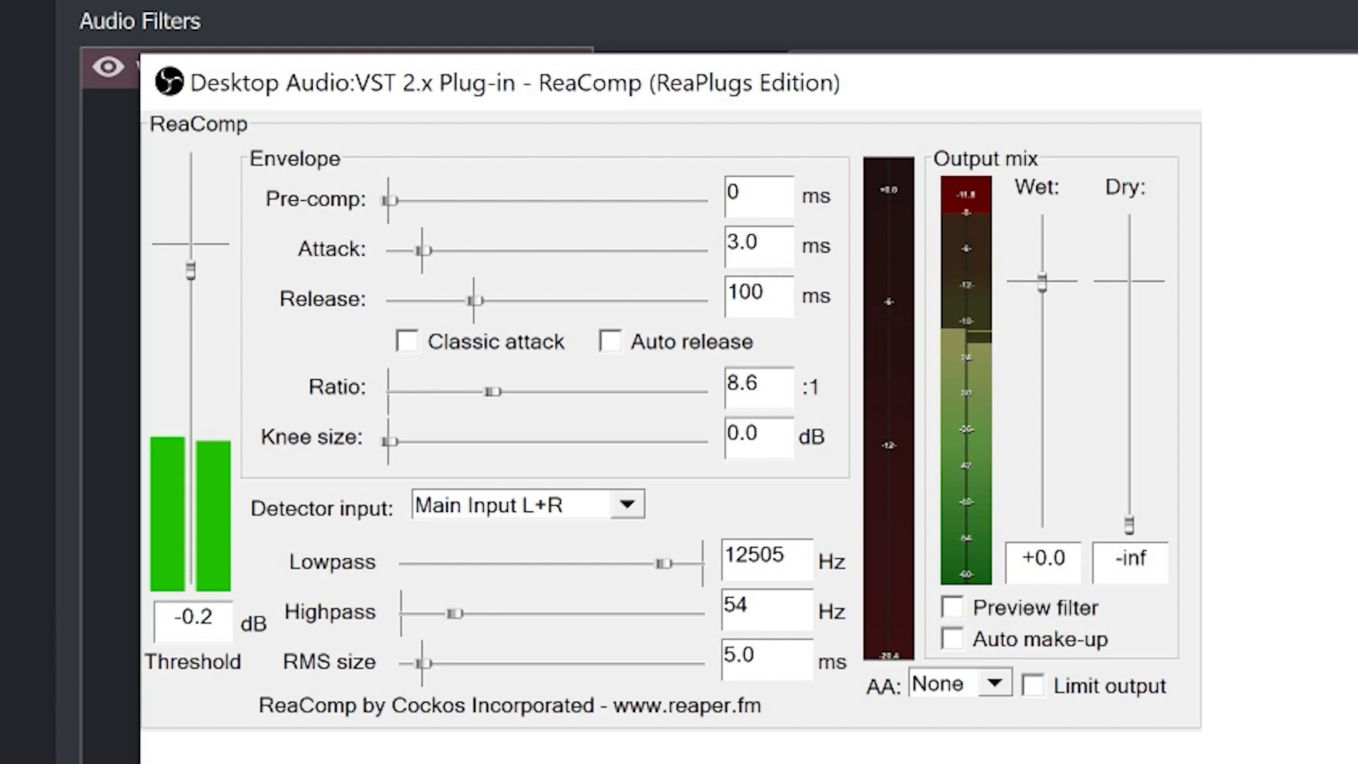
{"action": "left_click_drag", "start_coordinate": [455, 613], "coordinate": [461, 613]}
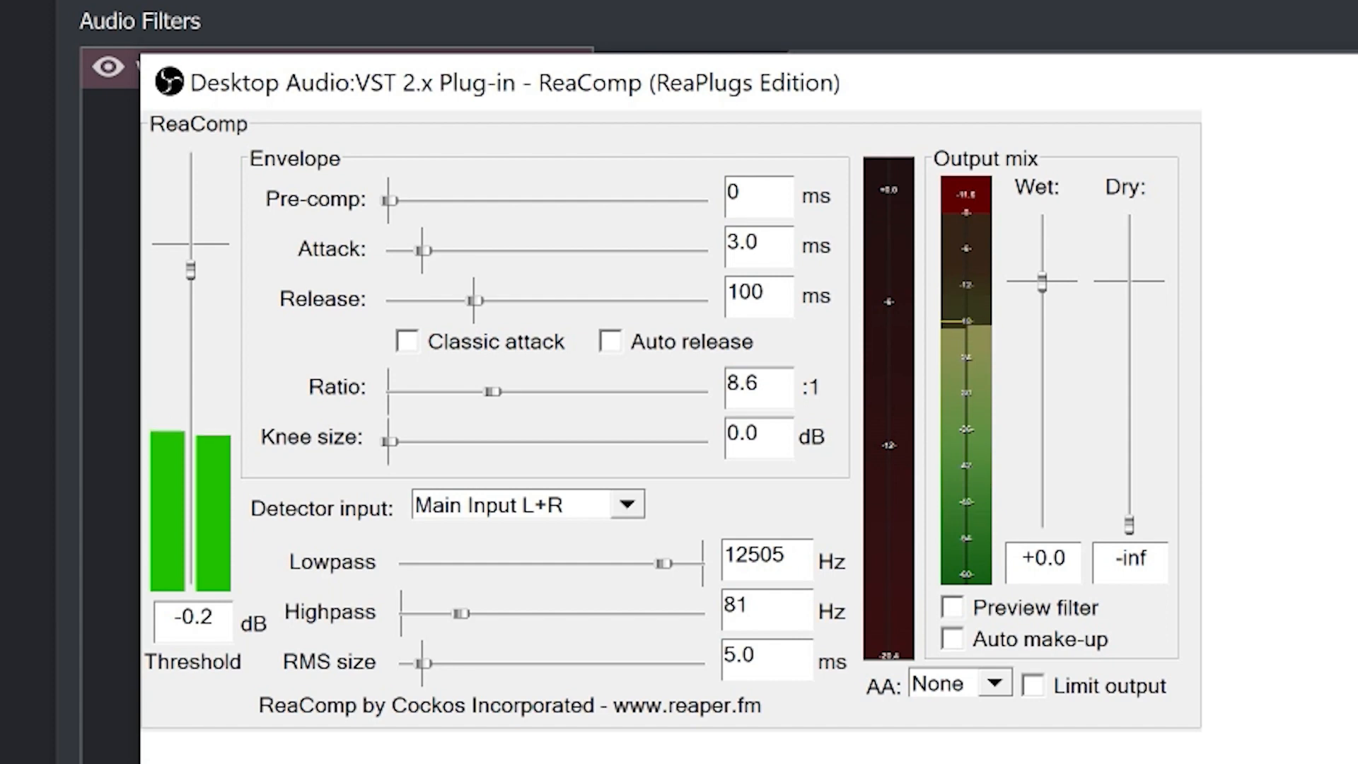
{"action": "left_click_drag", "start_coordinate": [608, 564], "coordinate": [527, 564]}
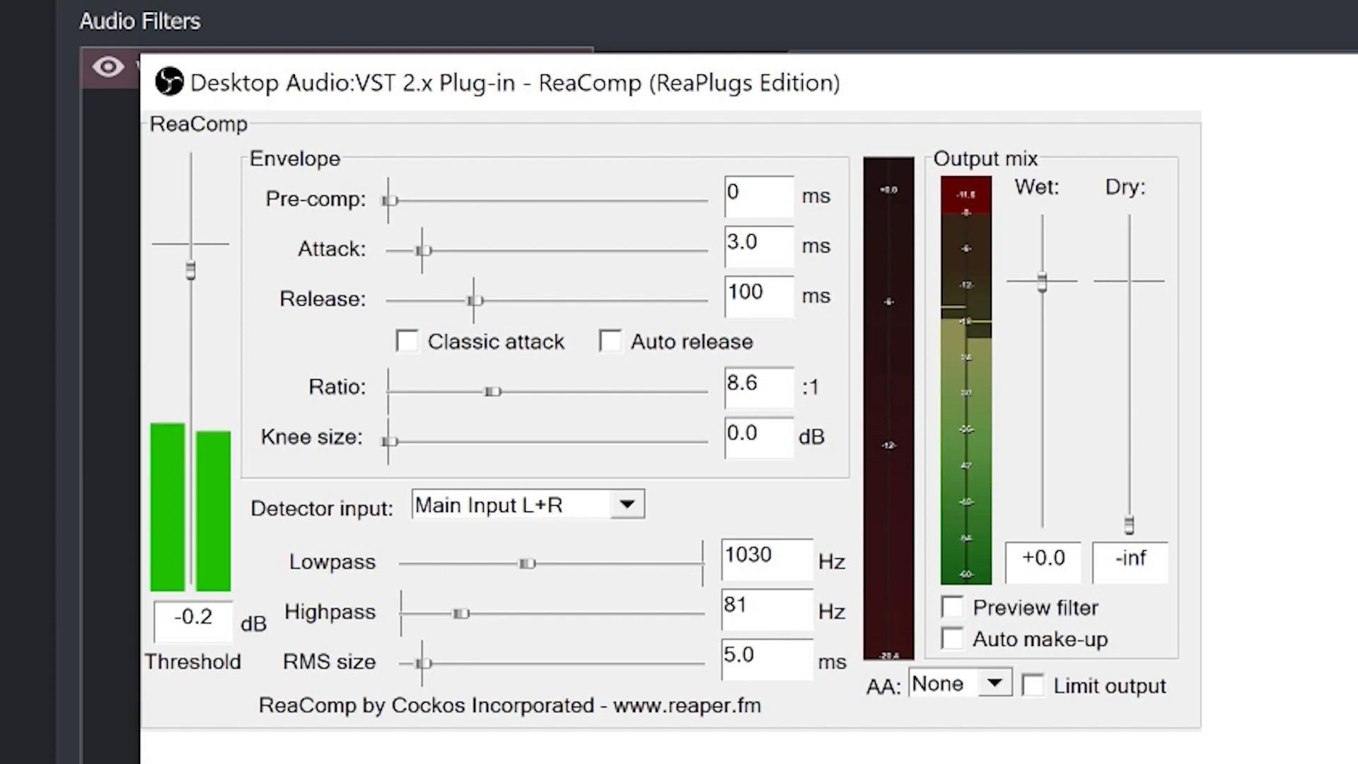
Return ReaComp's highpass to 0 Hz and its lowpass to 20000 Hz, and move the plug-in window aside.
{"action": "left_click_drag", "start_coordinate": [462, 614], "coordinate": [403, 614]}
{"action": "left_click_drag", "start_coordinate": [527, 563], "coordinate": [703, 564]}
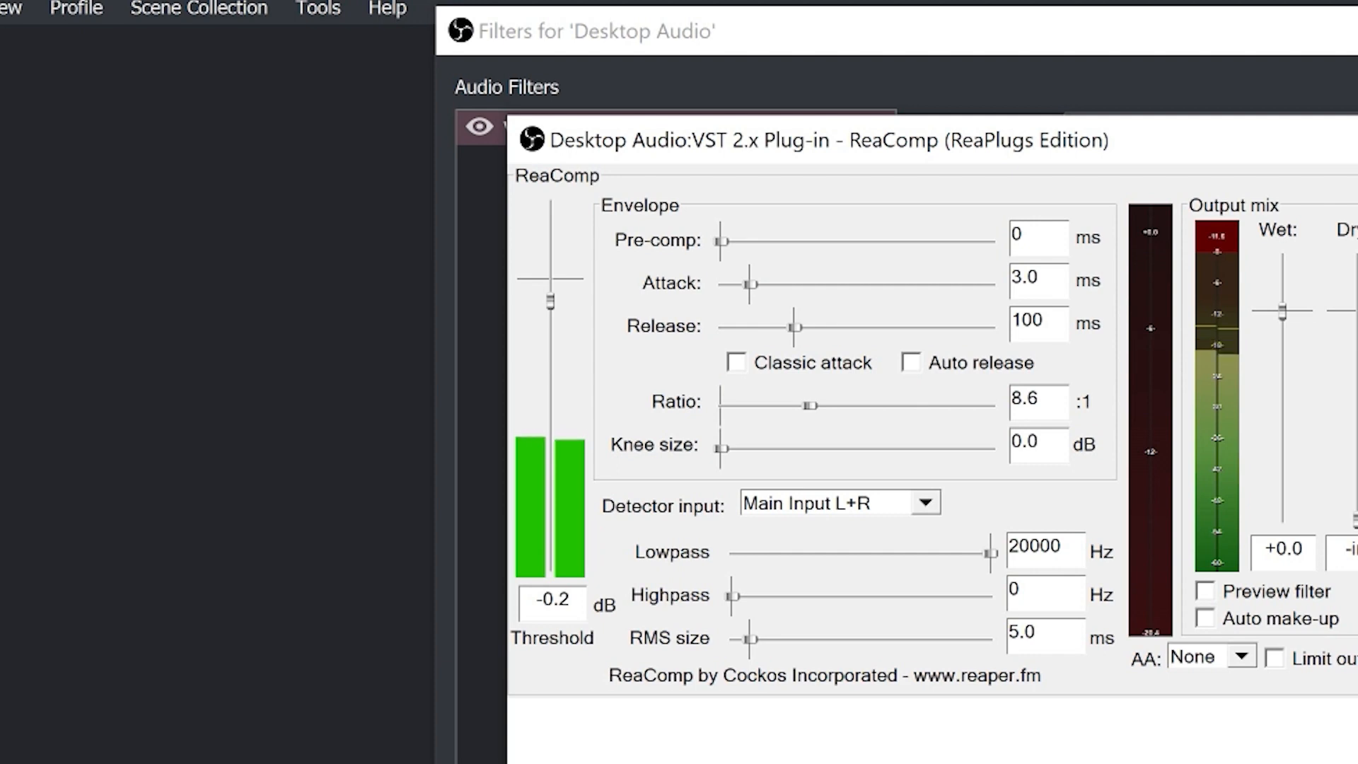
{"action": "left_click_drag", "start_coordinate": [829, 140], "coordinate": [505, 103]}
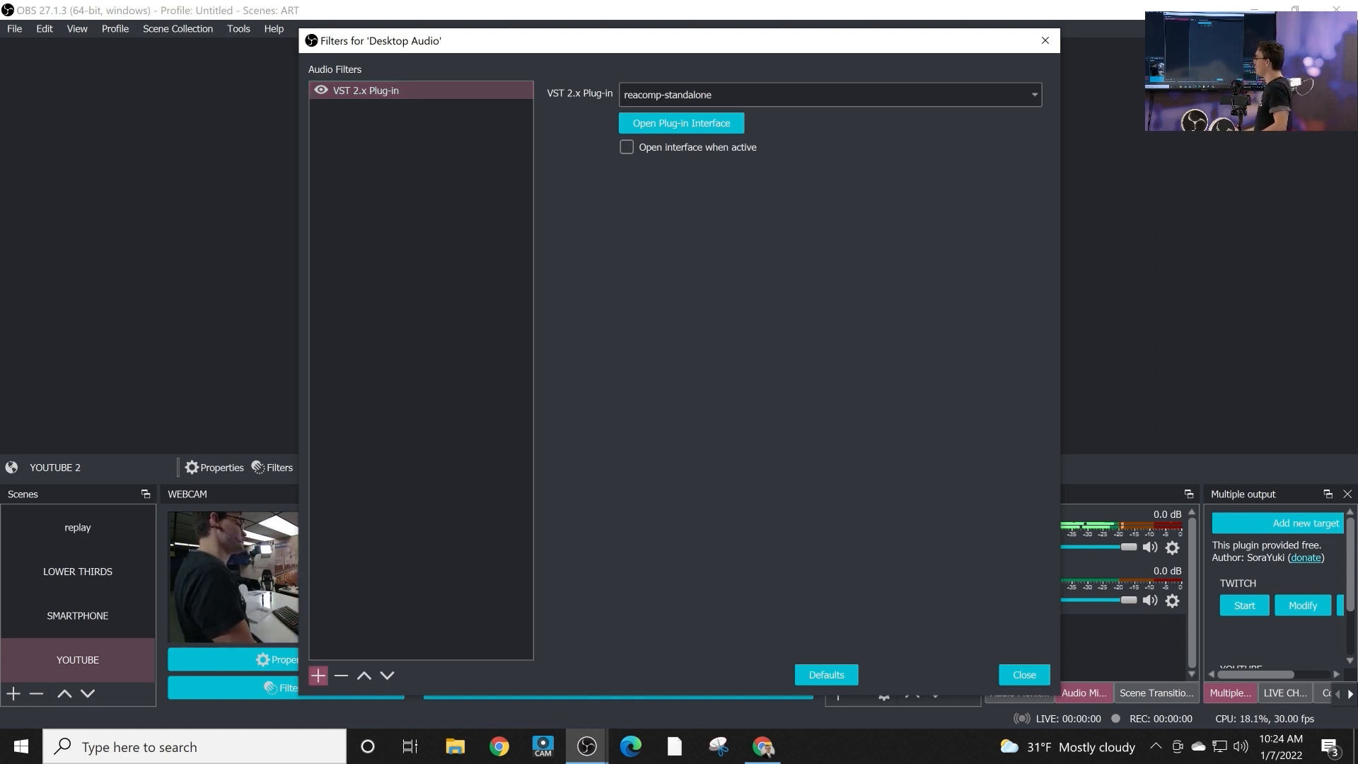
Add a second VST 2.x Plug-in filter to Desktop Audio under the suggested name and show its list of plug-ins.
{"action": "left_click", "coordinate": [318, 676]}
{"action": "left_click", "coordinate": [372, 663]}
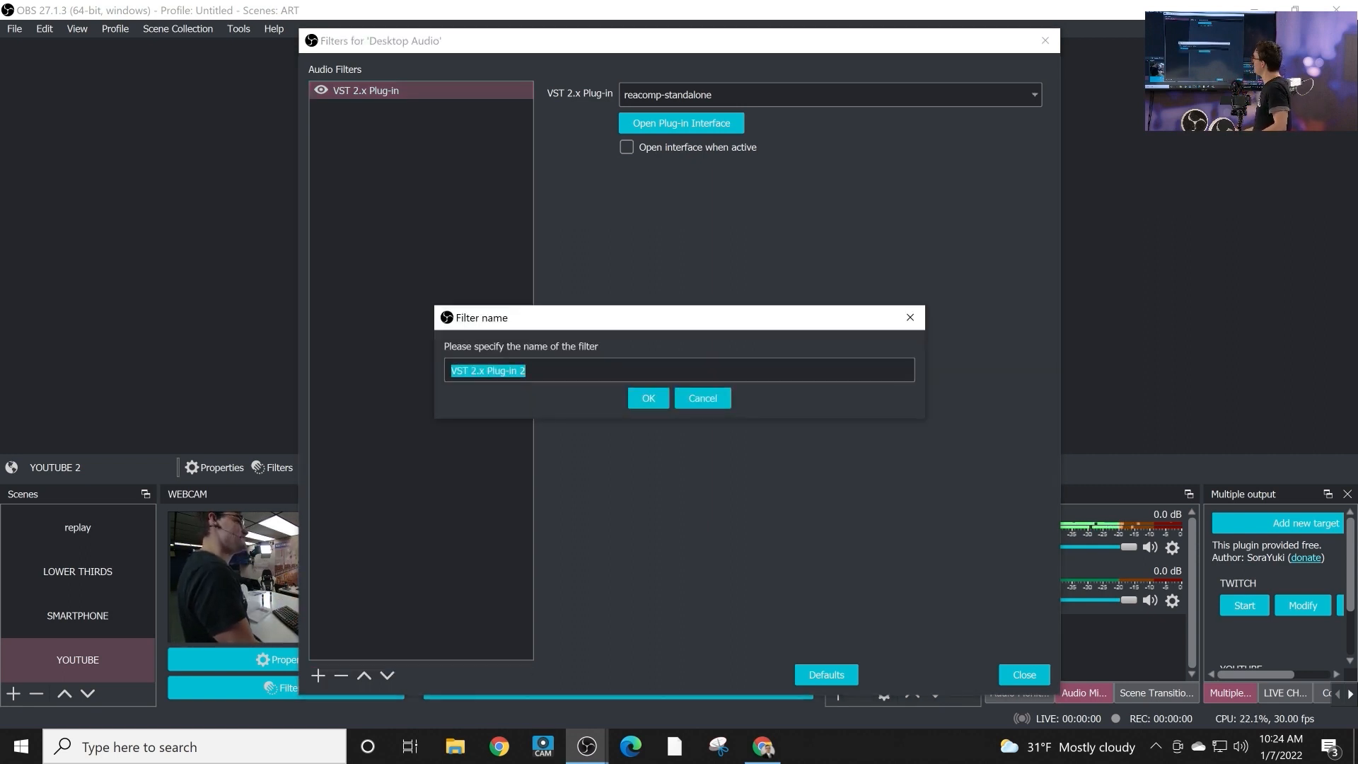
{"action": "key", "text": "Return"}
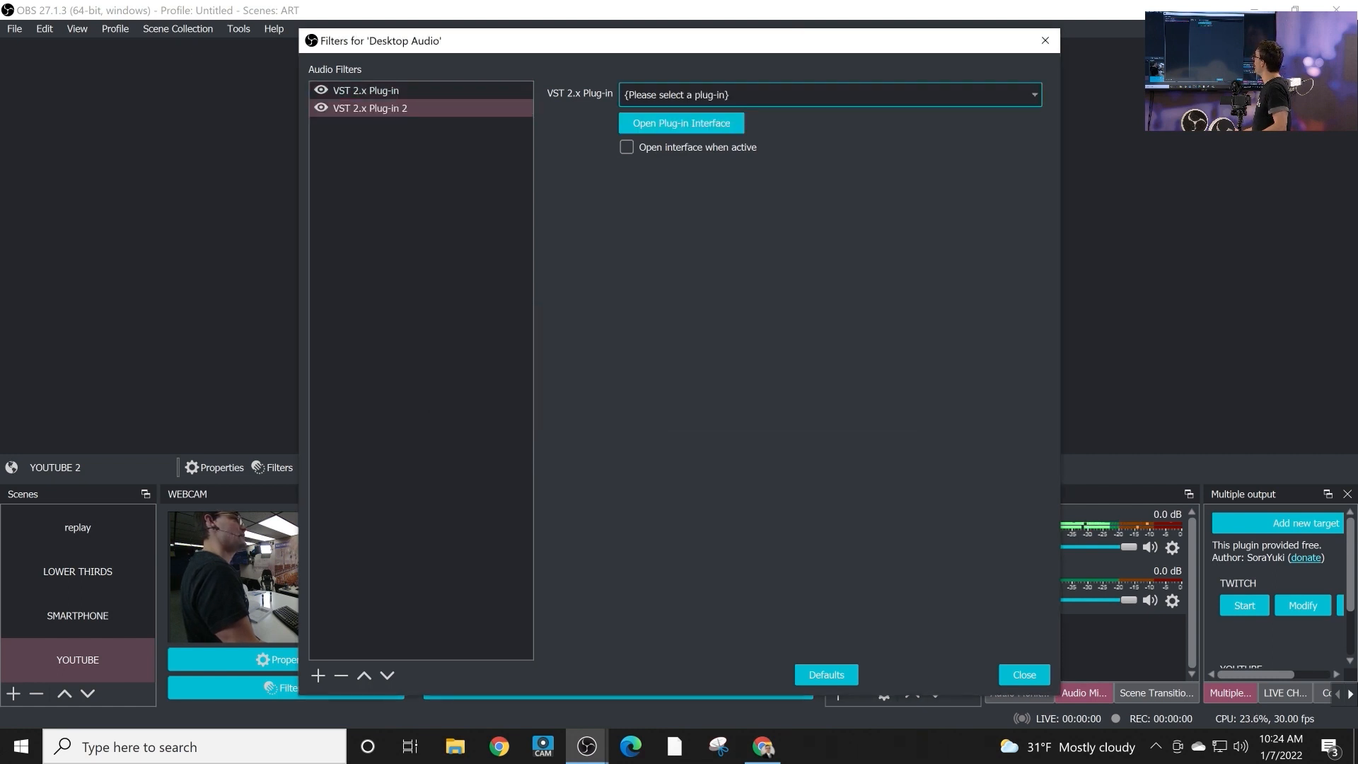
{"action": "left_click", "coordinate": [736, 95]}
Rename the first VST 2.x Plug-in filter on Desktop Audio, the one running reacomp-standalone, as COMPRESSOR.
{"action": "left_click", "coordinate": [488, 95]}
{"action": "left_click", "coordinate": [488, 95]}
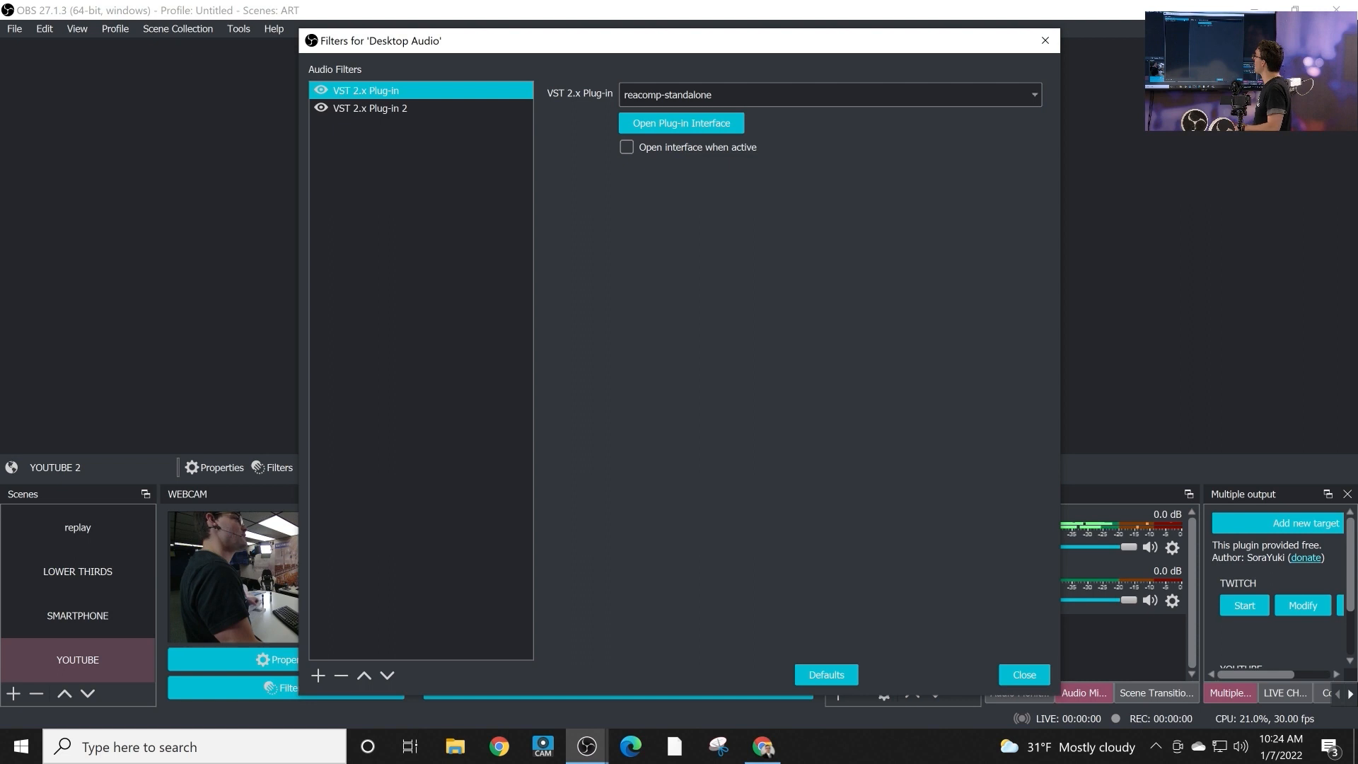
{"action": "right_click", "coordinate": [489, 96]}
{"action": "key", "text": "Return"}
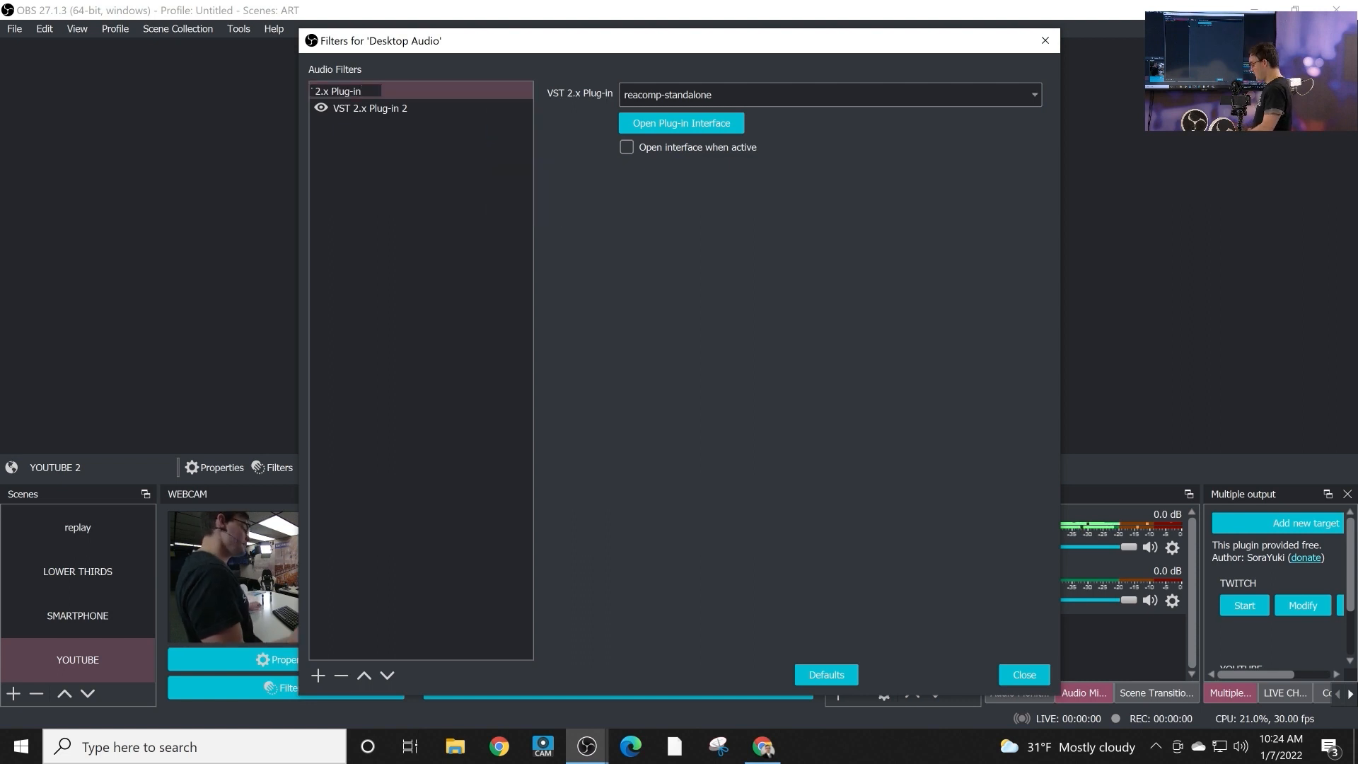
{"action": "type", "text": "COMPRESSOR"}
{"action": "key", "text": "Return"}
Load reaeq-standalone in the VST 2.x Plug-in 2 filter and open its plug-in interface.
{"action": "left_click", "coordinate": [460, 108]}
{"action": "left_click", "coordinate": [778, 95]}
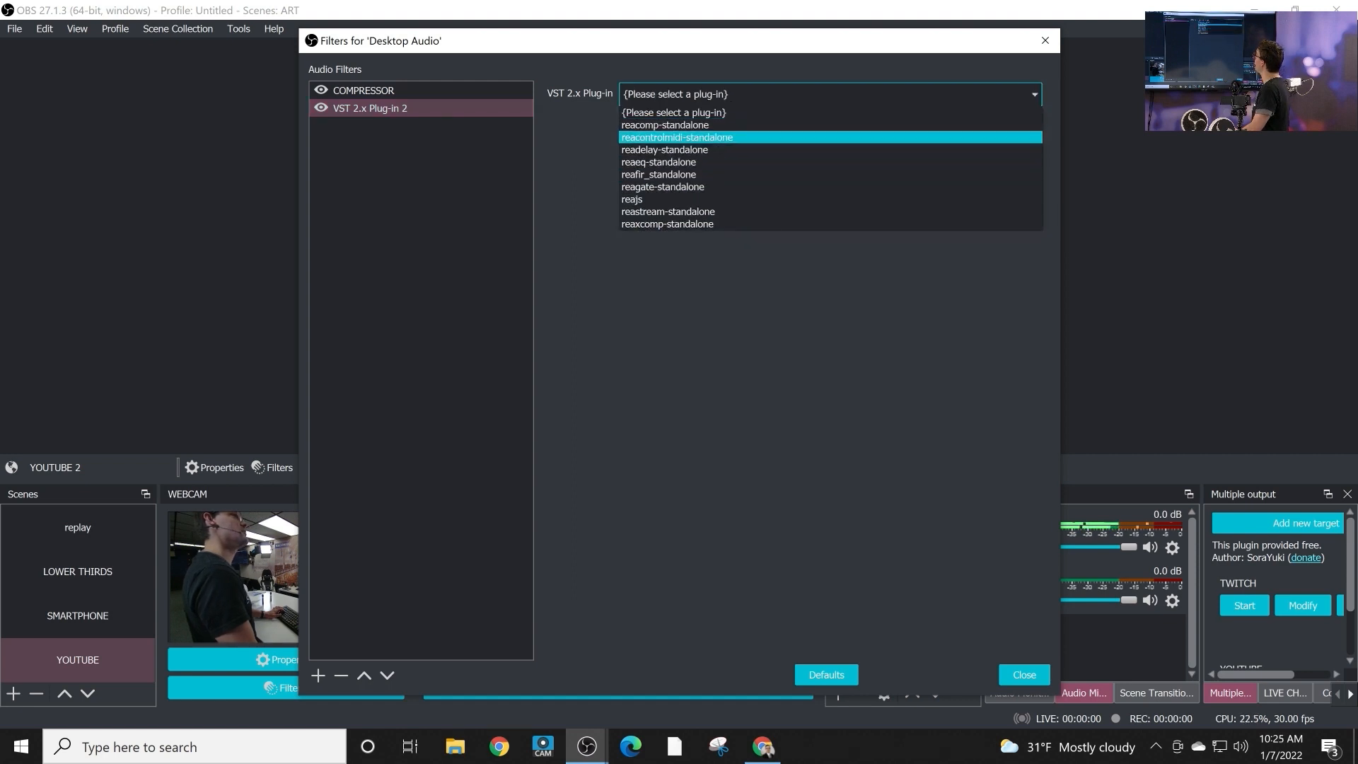
{"action": "left_click", "coordinate": [658, 162]}
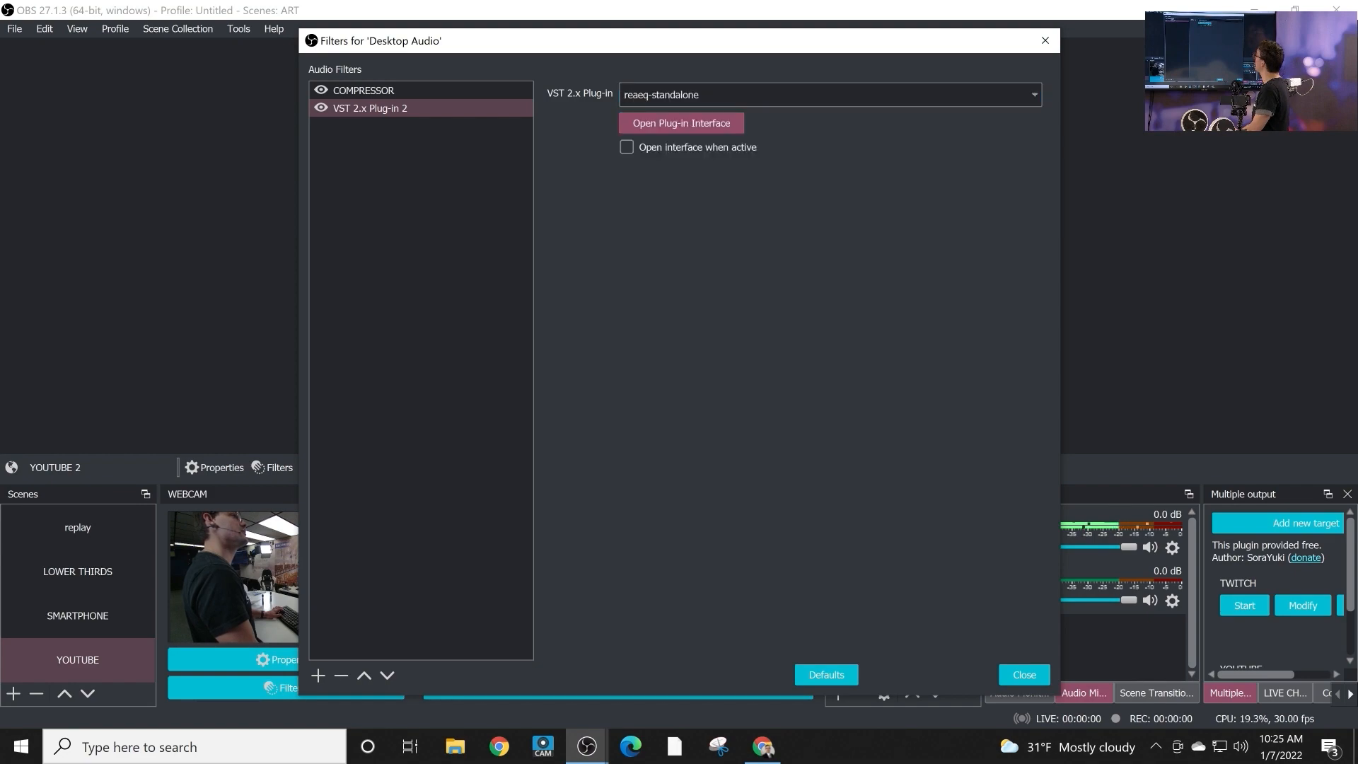
{"action": "left_click", "coordinate": [682, 123]}
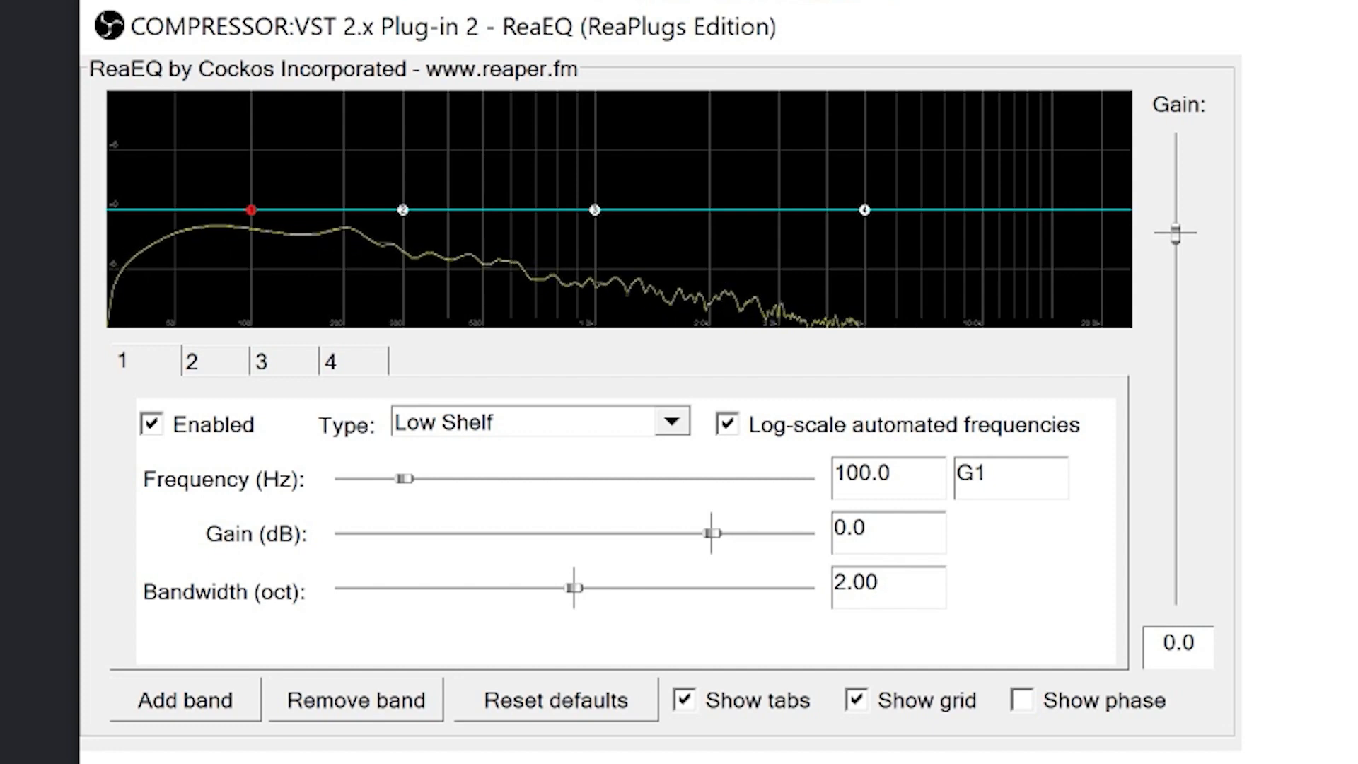
In ReaEQ, set band 4 to 4340.9 Hz at -120 dB, band 3 to 1527.9 Hz at -5.0 dB, and band 1 to 20 Hz at -120 dB.
{"action": "left_click_drag", "start_coordinate": [864, 209], "coordinate": [886, 324]}
{"action": "left_click_drag", "start_coordinate": [595, 210], "coordinate": [661, 253]}
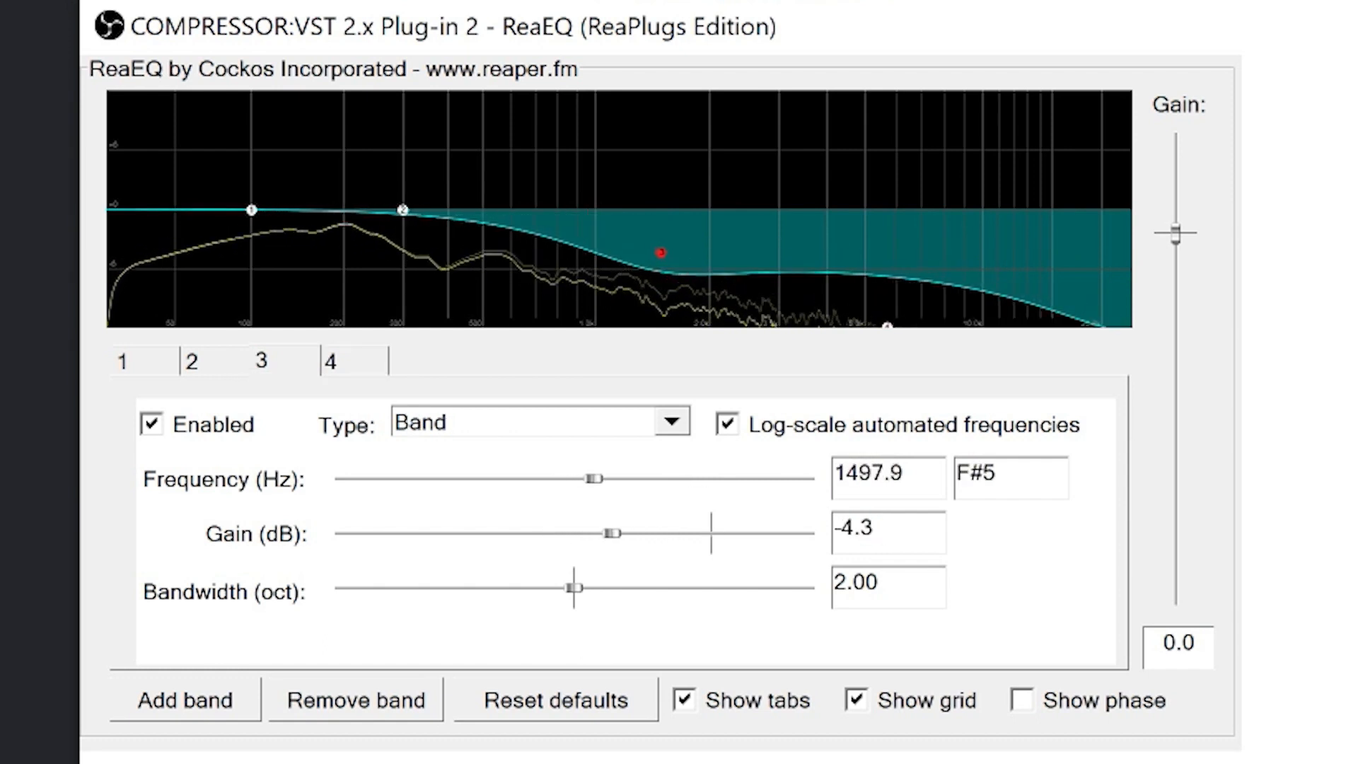
{"action": "left_click_drag", "start_coordinate": [887, 326], "coordinate": [841, 326]}
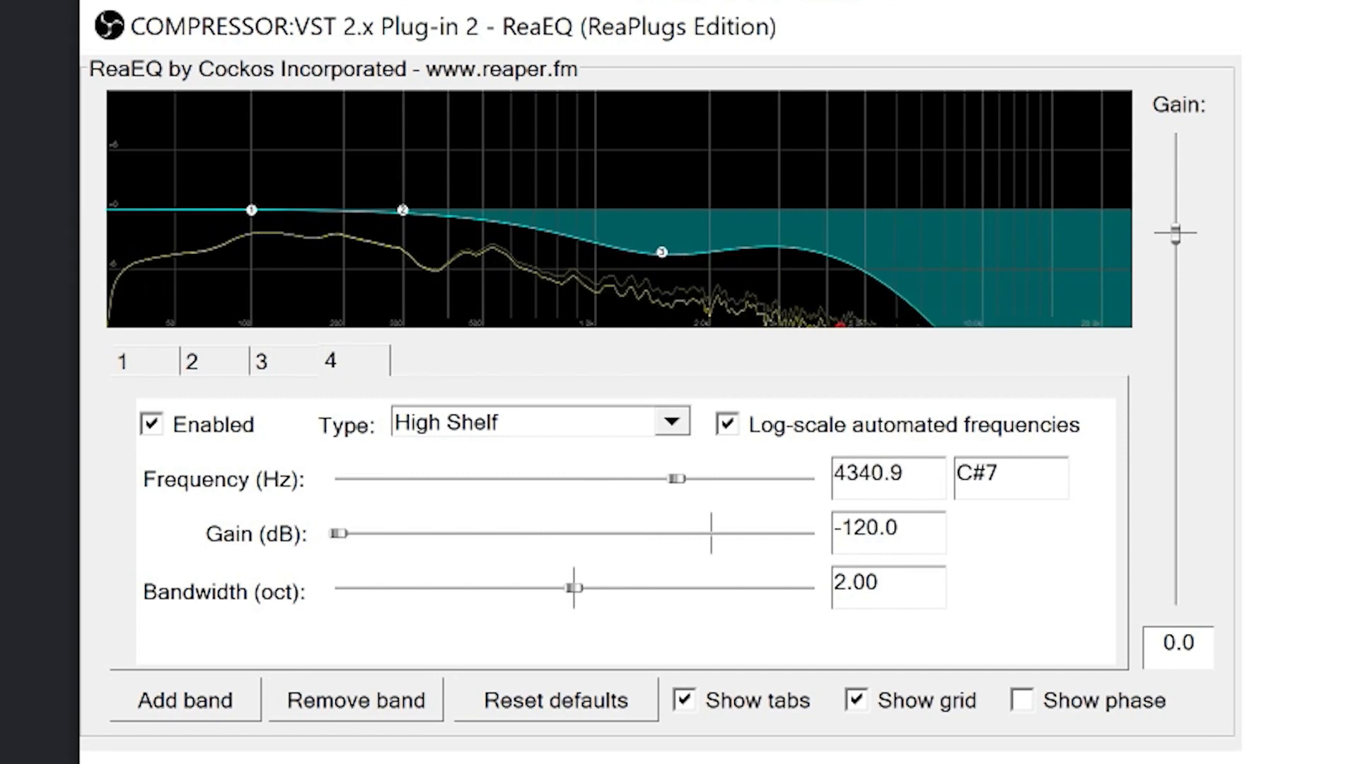
{"action": "left_click_drag", "start_coordinate": [661, 252], "coordinate": [664, 259]}
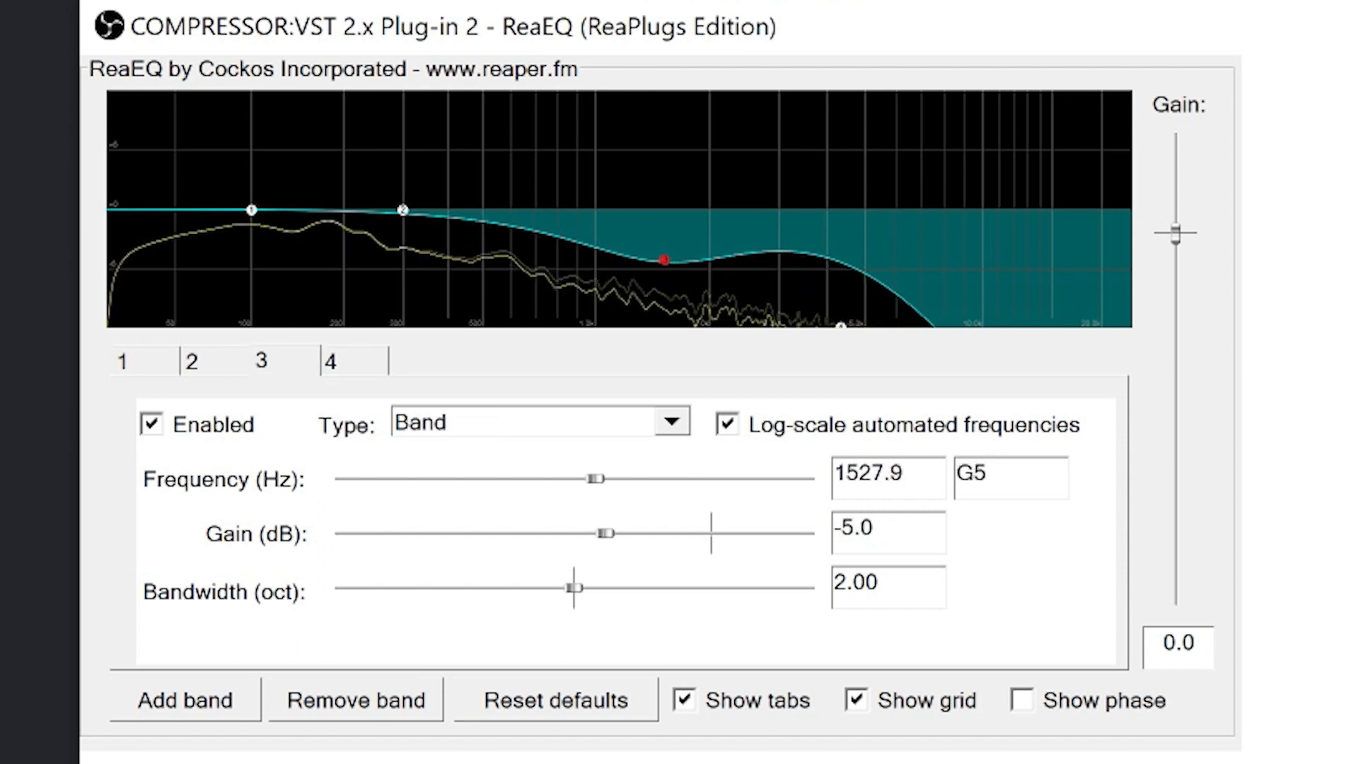
{"action": "left_click_drag", "start_coordinate": [251, 210], "coordinate": [109, 329]}
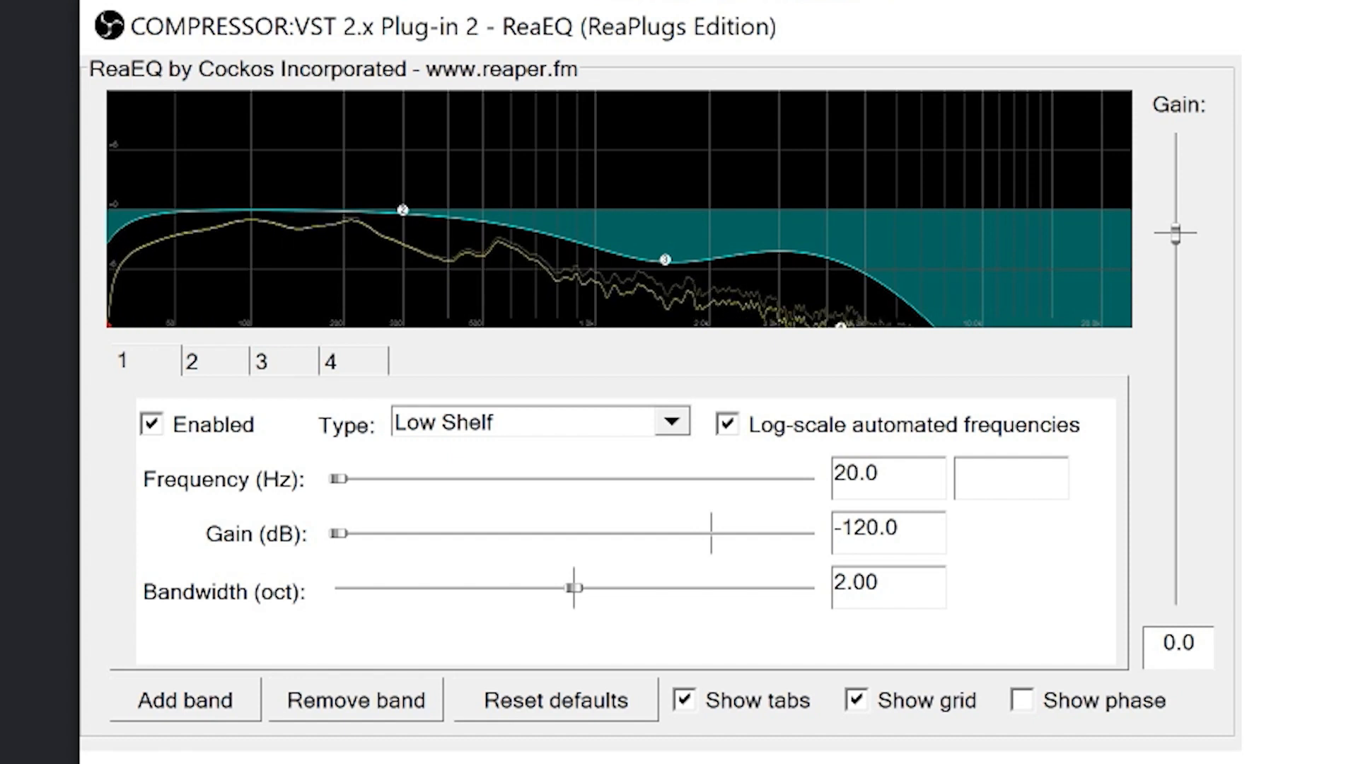
{"action": "mouse_move", "coordinate": [108, 326]}
{"action": "left_mouse_down"}
{"action": "mouse_move", "coordinate": [201, 326]}
{"action": "mouse_move", "coordinate": [108, 326]}
{"action": "left_mouse_up"}
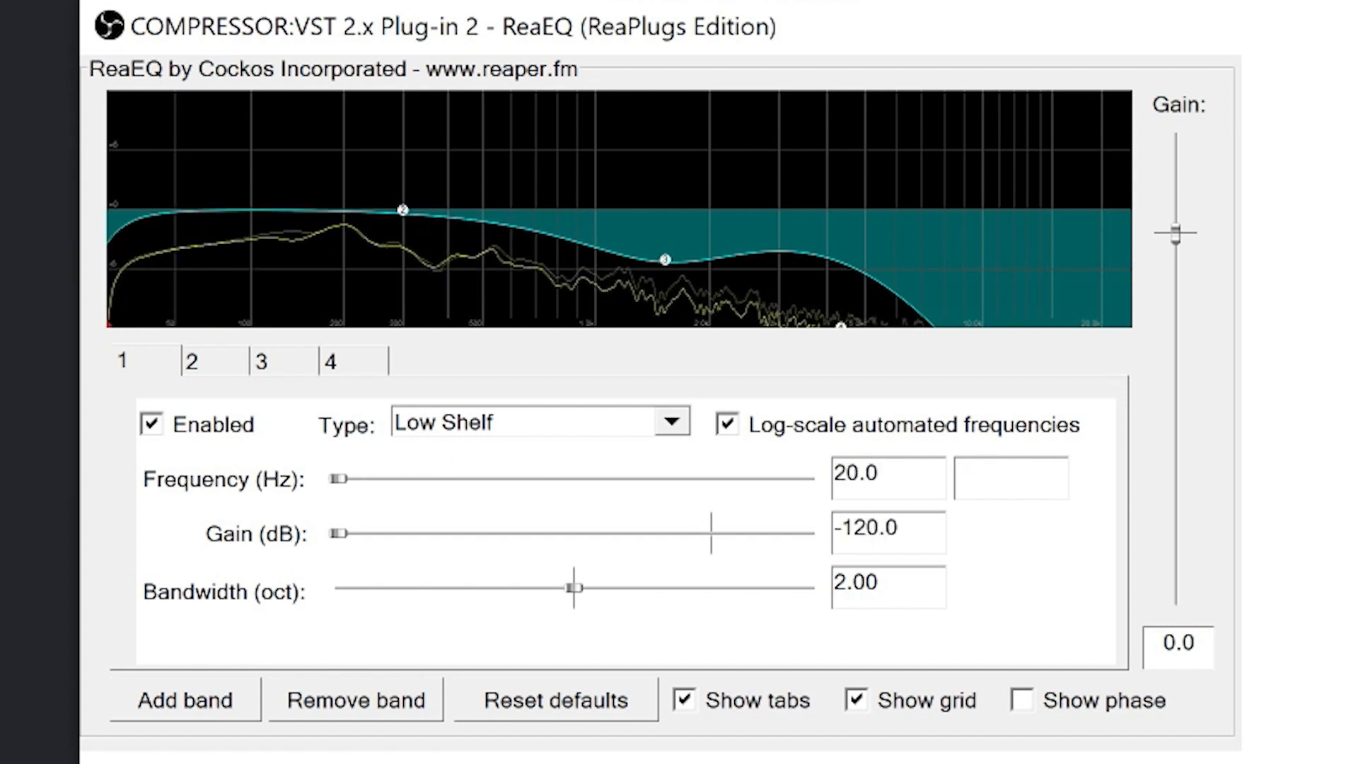
Add a fifth ReaEQ band at 729.2 Hz, -2.2 dB, and adjust band 3 to 1574.0 Hz, -2.8 dB and band 2 to 274.7 Hz, 1.6 dB.
{"action": "left_click", "coordinate": [185, 701]}
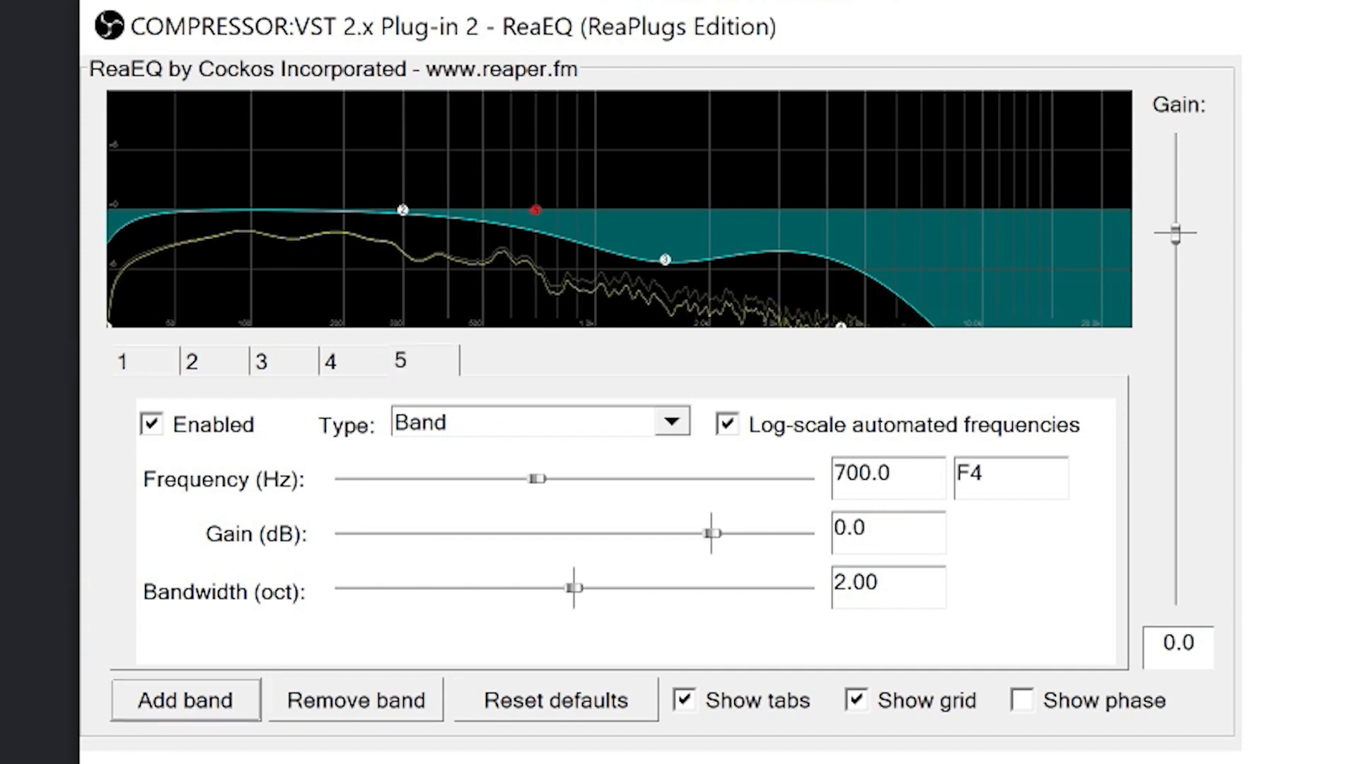
{"action": "mouse_move", "coordinate": [536, 209]}
{"action": "left_mouse_down"}
{"action": "mouse_move", "coordinate": [538, 263]}
{"action": "mouse_move", "coordinate": [526, 123]}
{"action": "mouse_move", "coordinate": [540, 220]}
{"action": "left_mouse_up"}
{"action": "left_click_drag", "start_coordinate": [665, 259], "coordinate": [669, 237]}
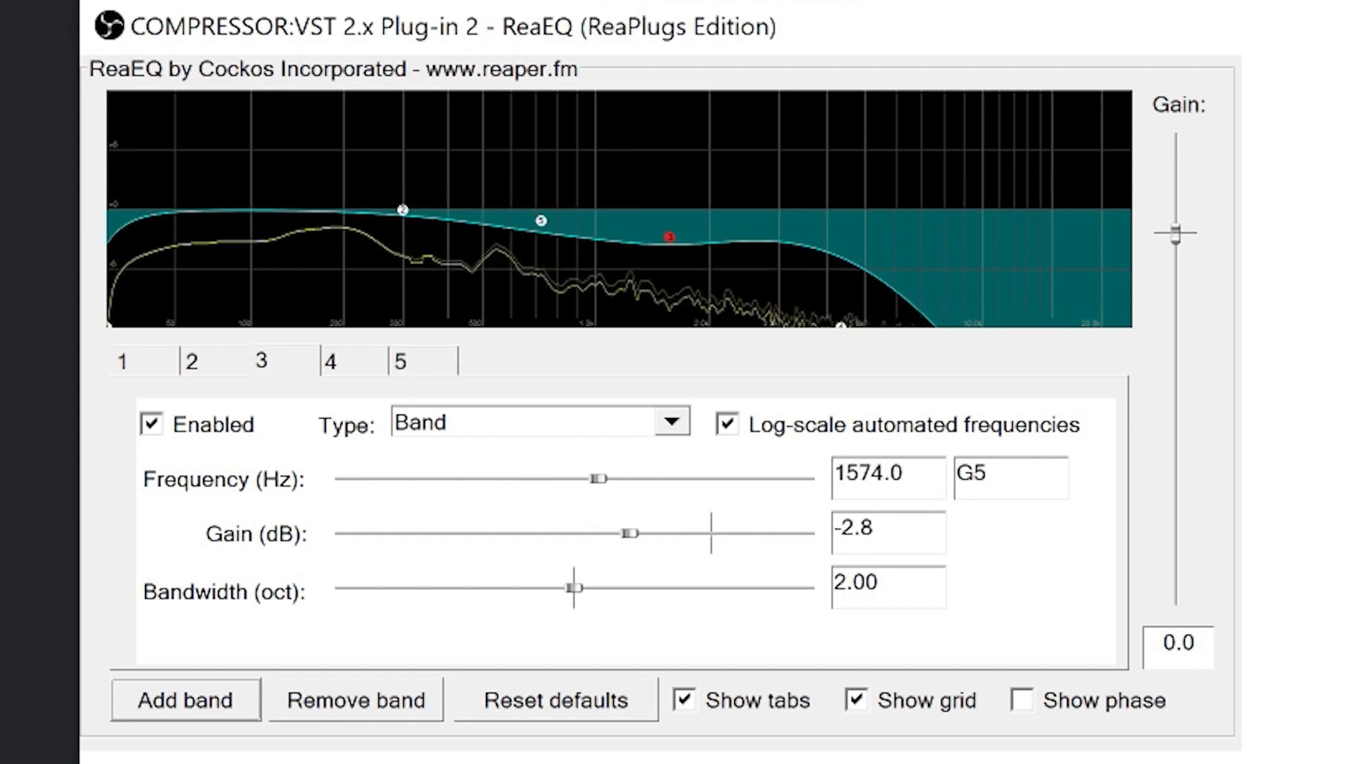
{"action": "left_click_drag", "start_coordinate": [541, 220], "coordinate": [542, 231]}
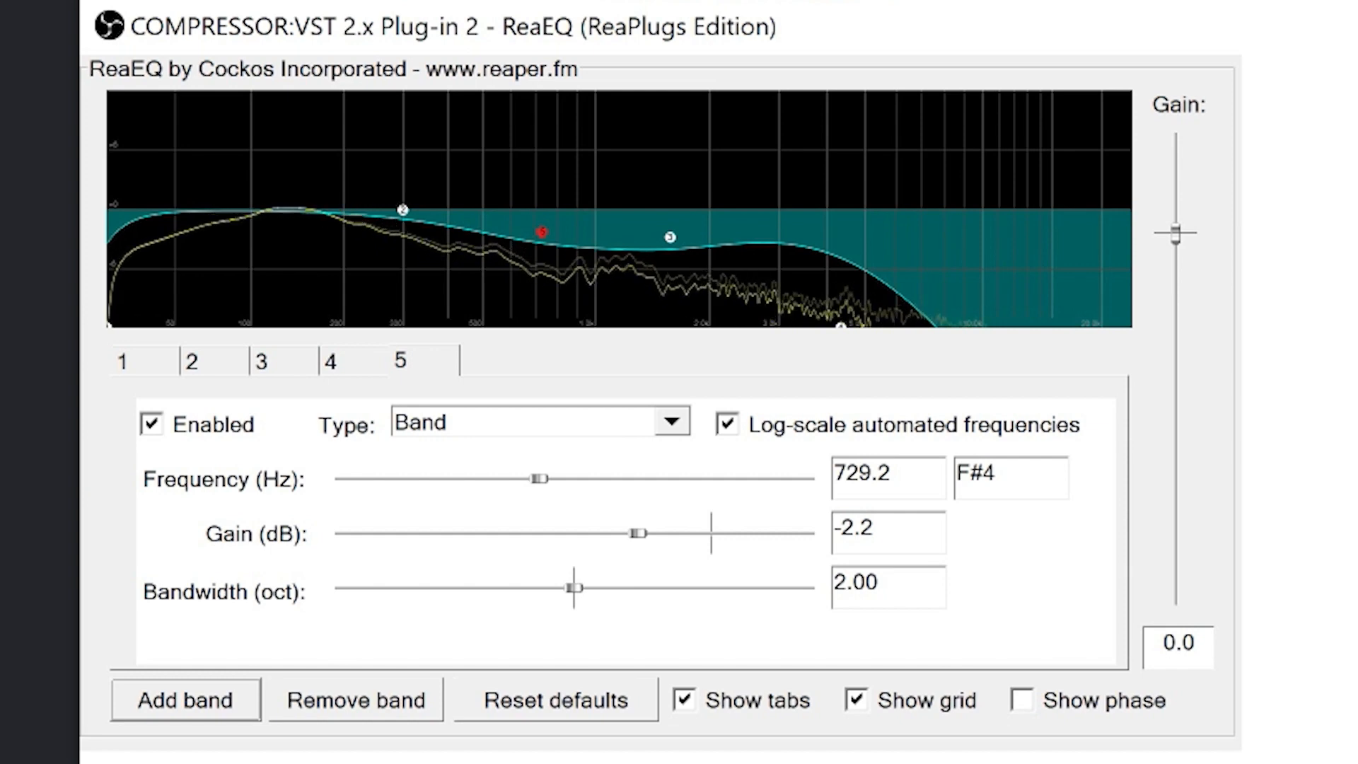
{"action": "left_click_drag", "start_coordinate": [403, 210], "coordinate": [390, 194]}
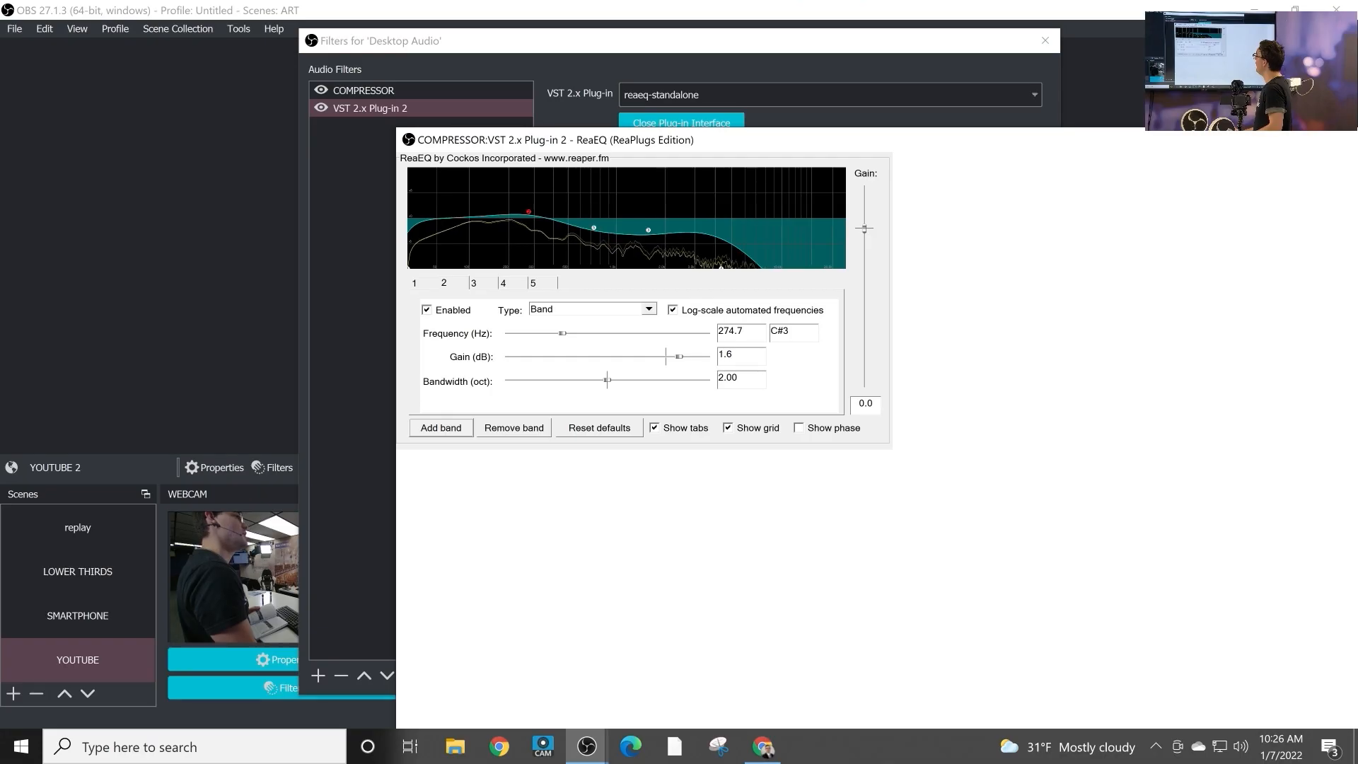
Close the ReaEQ window and rename its filter as EQ.
{"action": "left_click_drag", "start_coordinate": [1340, 148], "coordinate": [984, 108]}
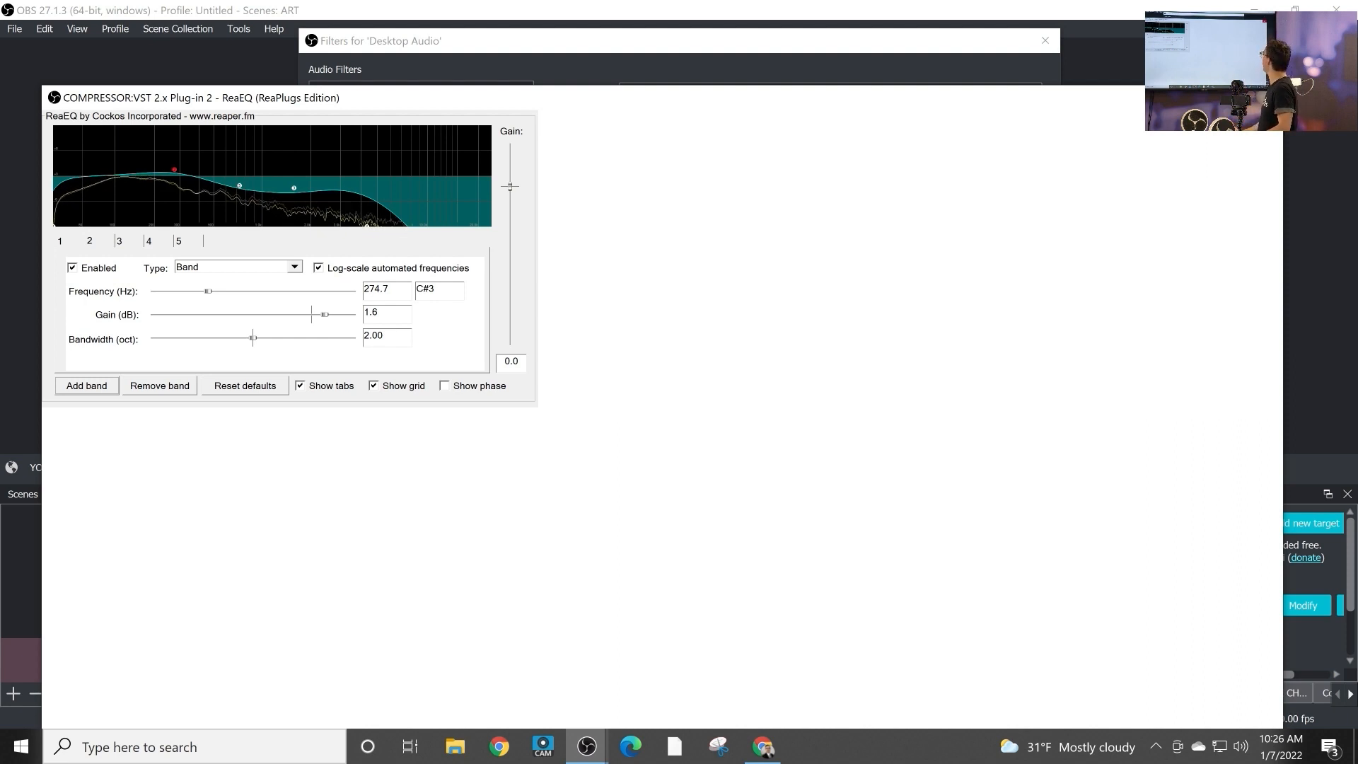
{"action": "left_click", "coordinate": [1268, 97]}
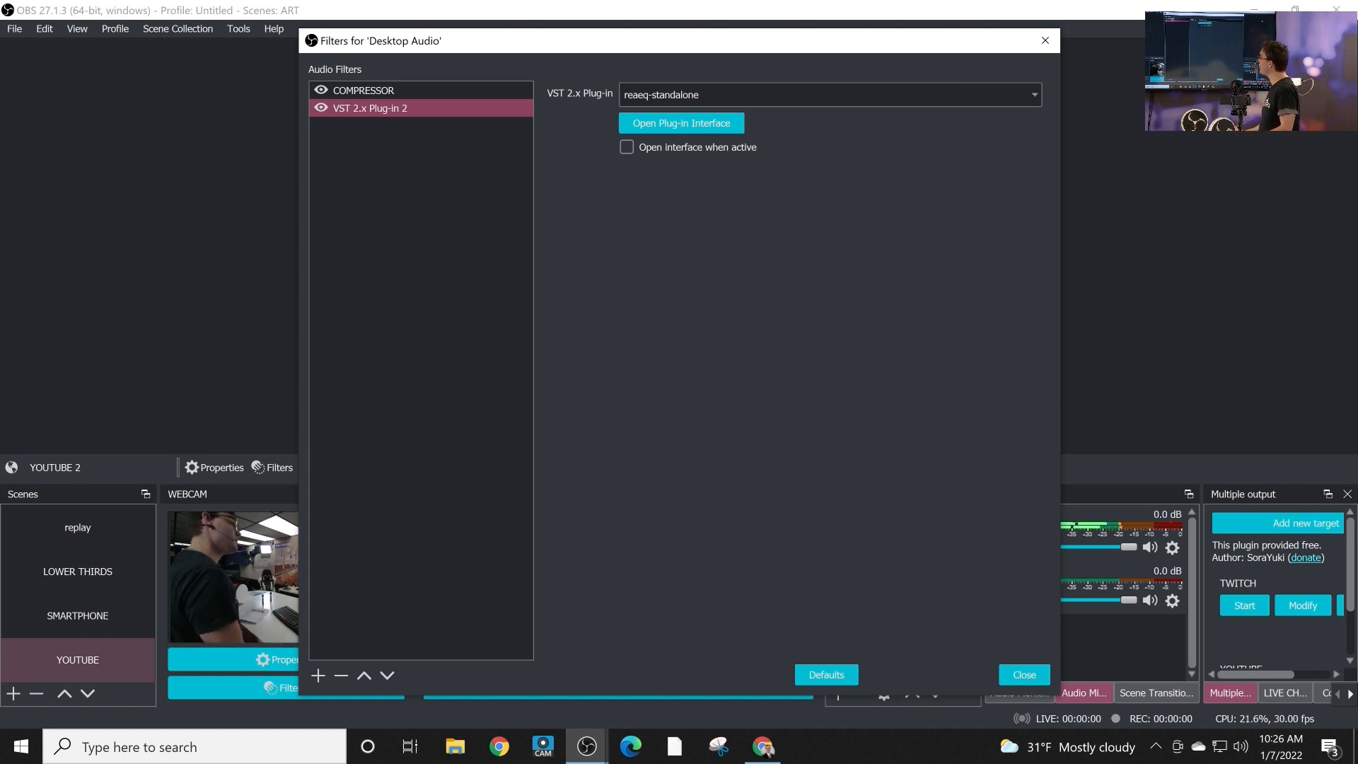
{"action": "right_click", "coordinate": [480, 112]}
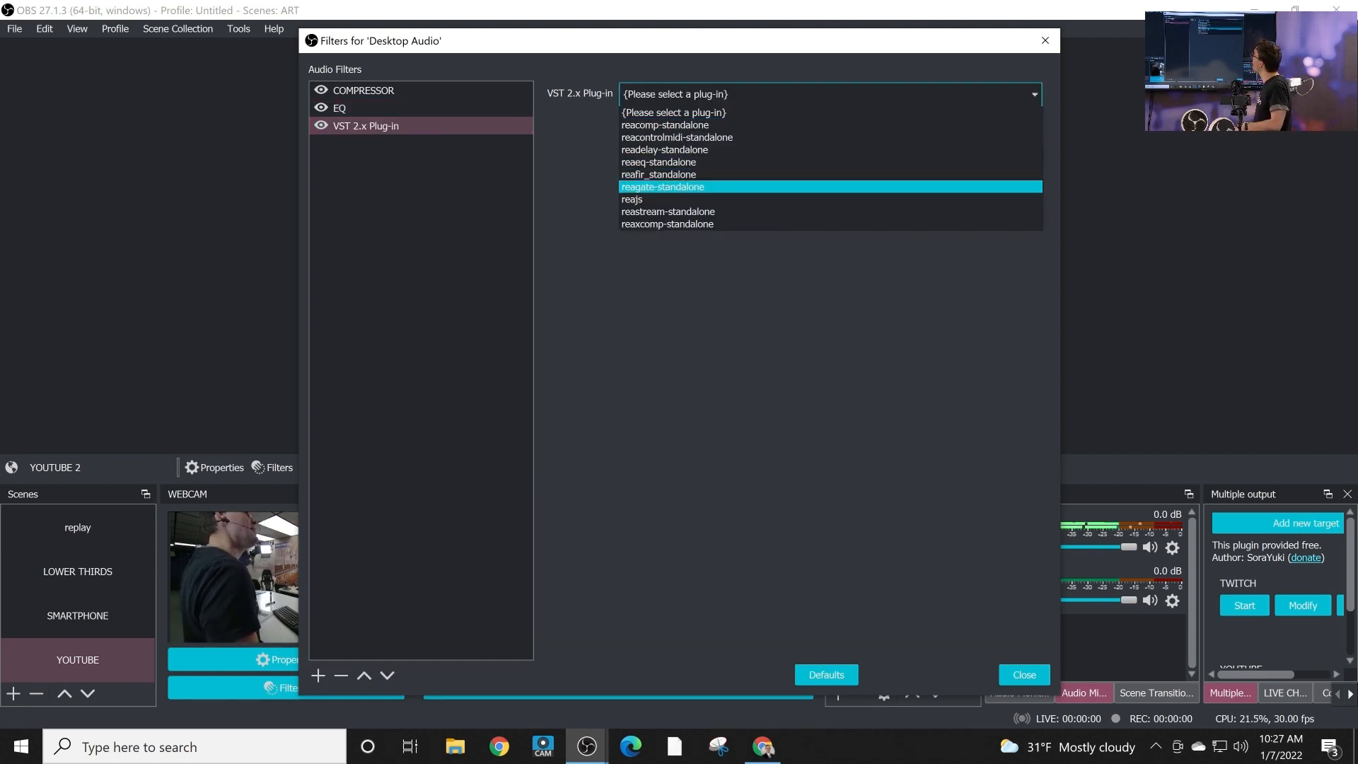
Load reagate-standalone in a third VST 2.x Plug-in filter on Desktop Audio and open its interface.
{"action": "left_click", "coordinate": [665, 187]}
{"action": "left_click", "coordinate": [681, 123]}
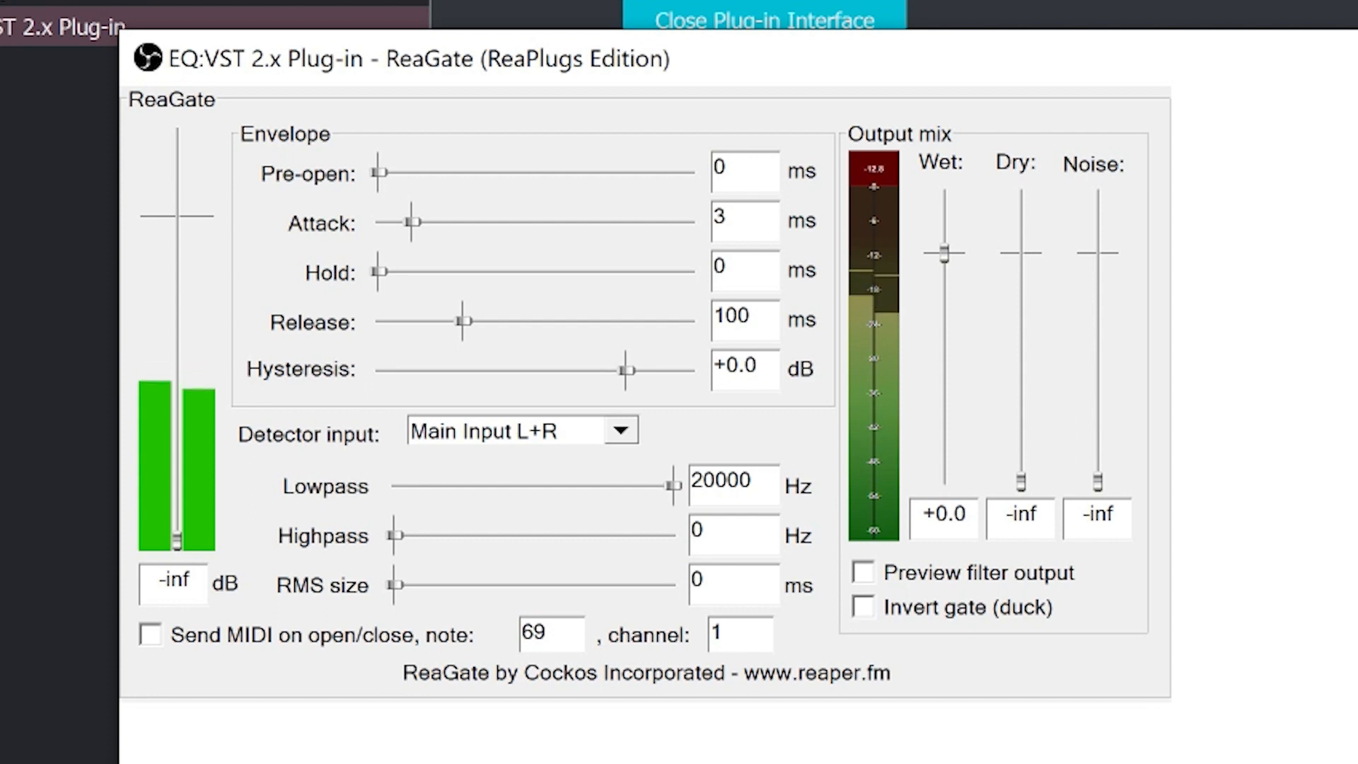
Try different ReaGate thresholds against the input level, including -24.9 dB, -27.2 dB and -20.4 dB.
{"action": "left_click_drag", "start_coordinate": [177, 540], "coordinate": [177, 504]}
{"action": "left_click_drag", "start_coordinate": [177, 470], "coordinate": [177, 542]}
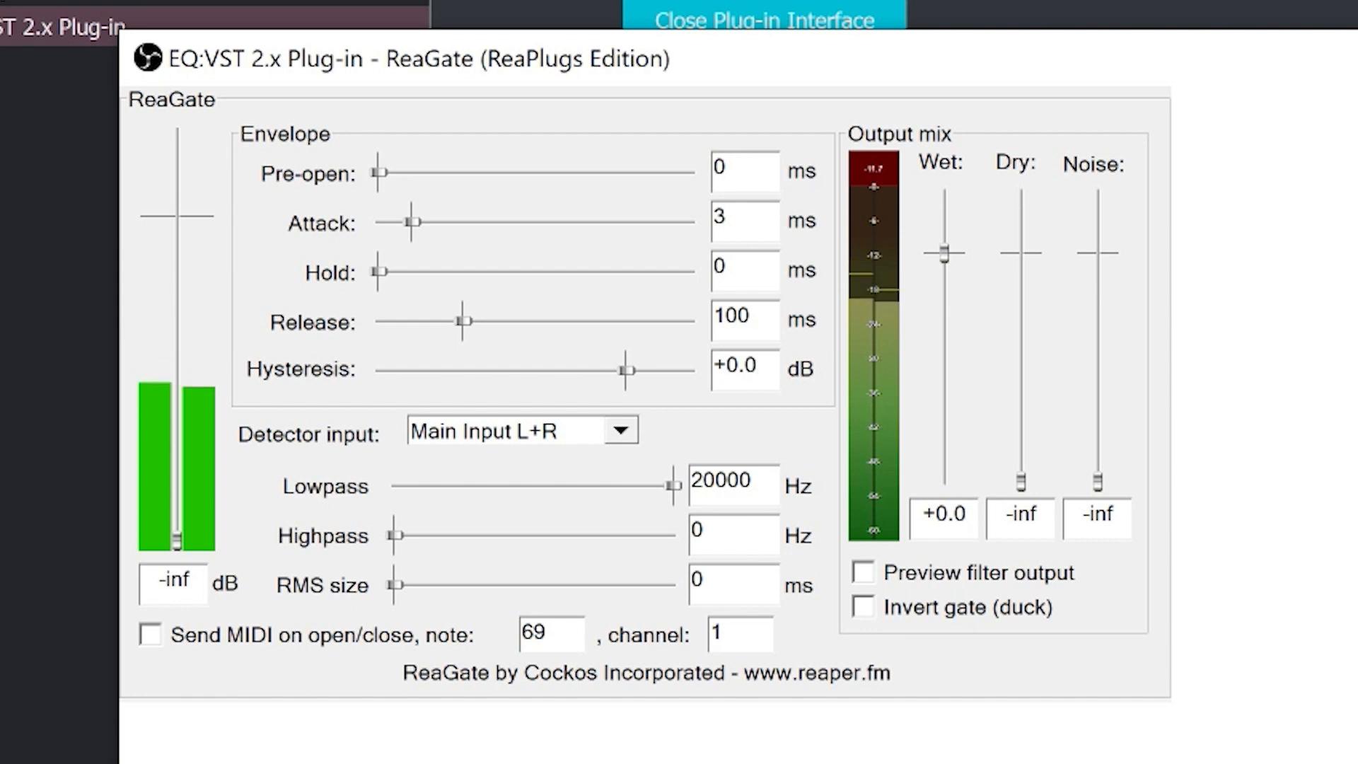
{"action": "left_click_drag", "start_coordinate": [177, 541], "coordinate": [177, 430]}
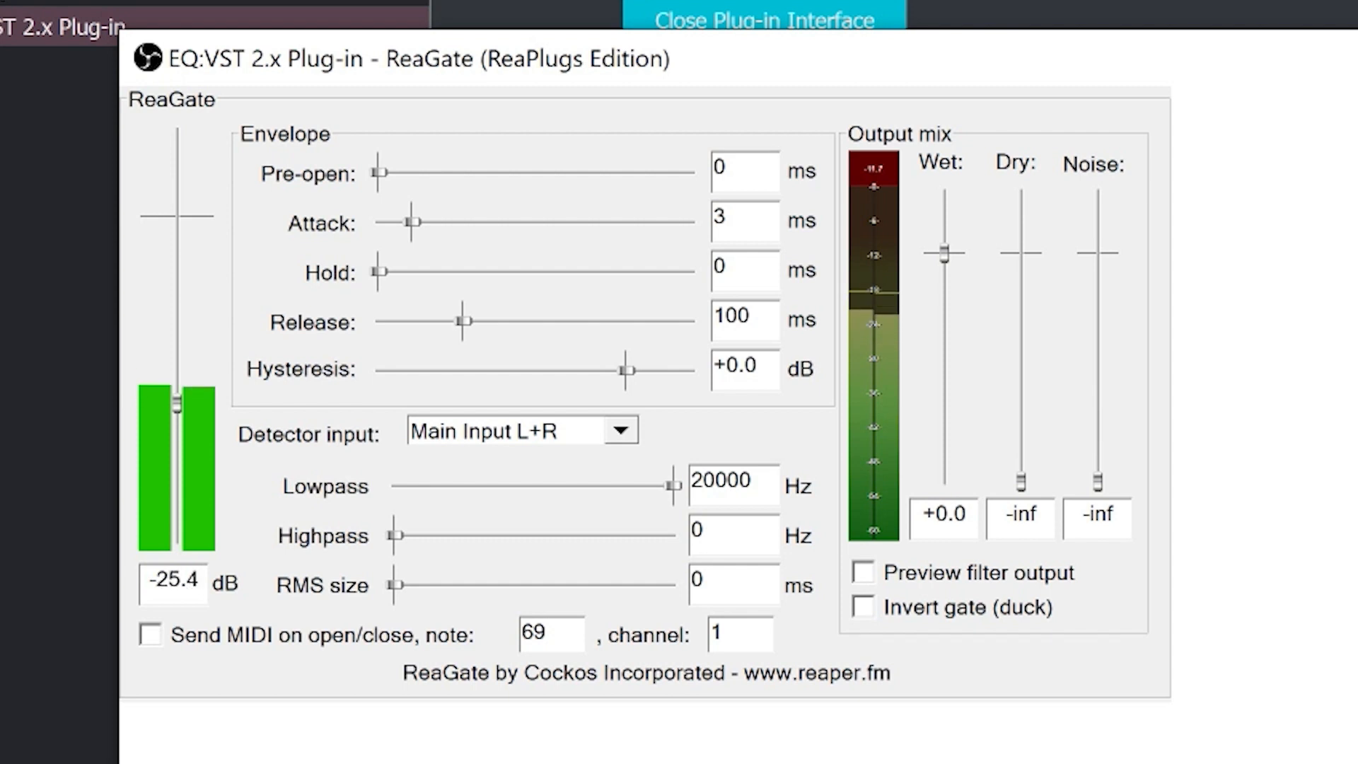
{"action": "left_click_drag", "start_coordinate": [176, 424], "coordinate": [177, 402]}
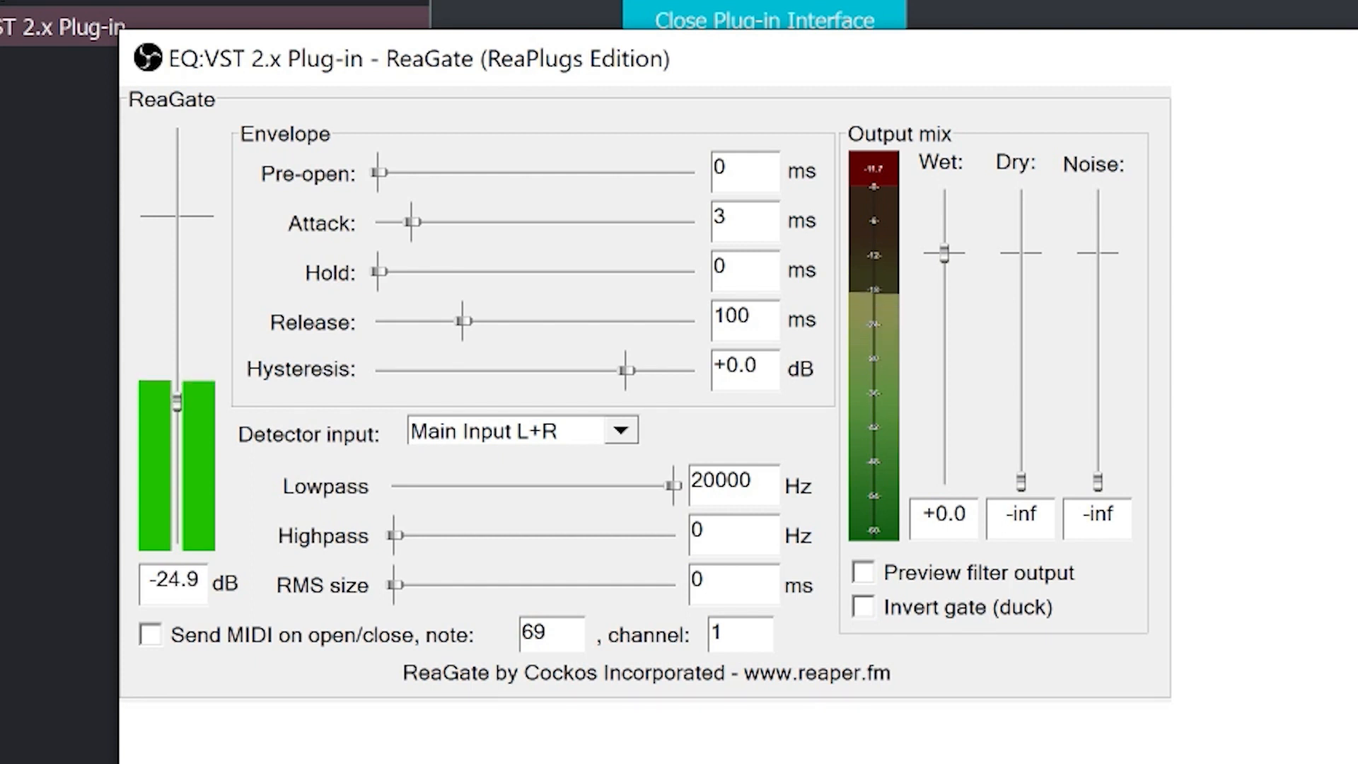
{"action": "mouse_move", "coordinate": [177, 402]}
{"action": "left_mouse_down"}
{"action": "mouse_move", "coordinate": [177, 444]}
{"action": "mouse_move", "coordinate": [177, 409]}
{"action": "left_mouse_up"}
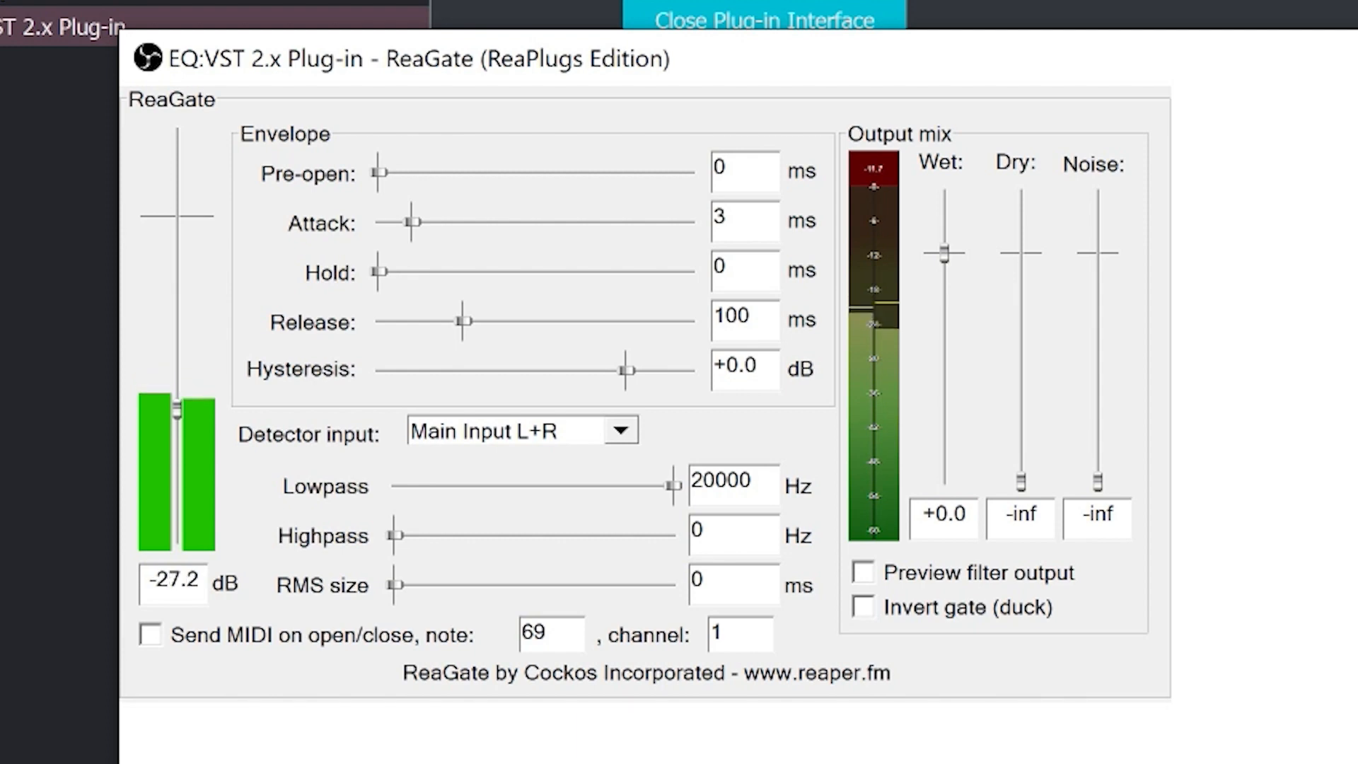
{"action": "left_click_drag", "start_coordinate": [177, 409], "coordinate": [177, 385]}
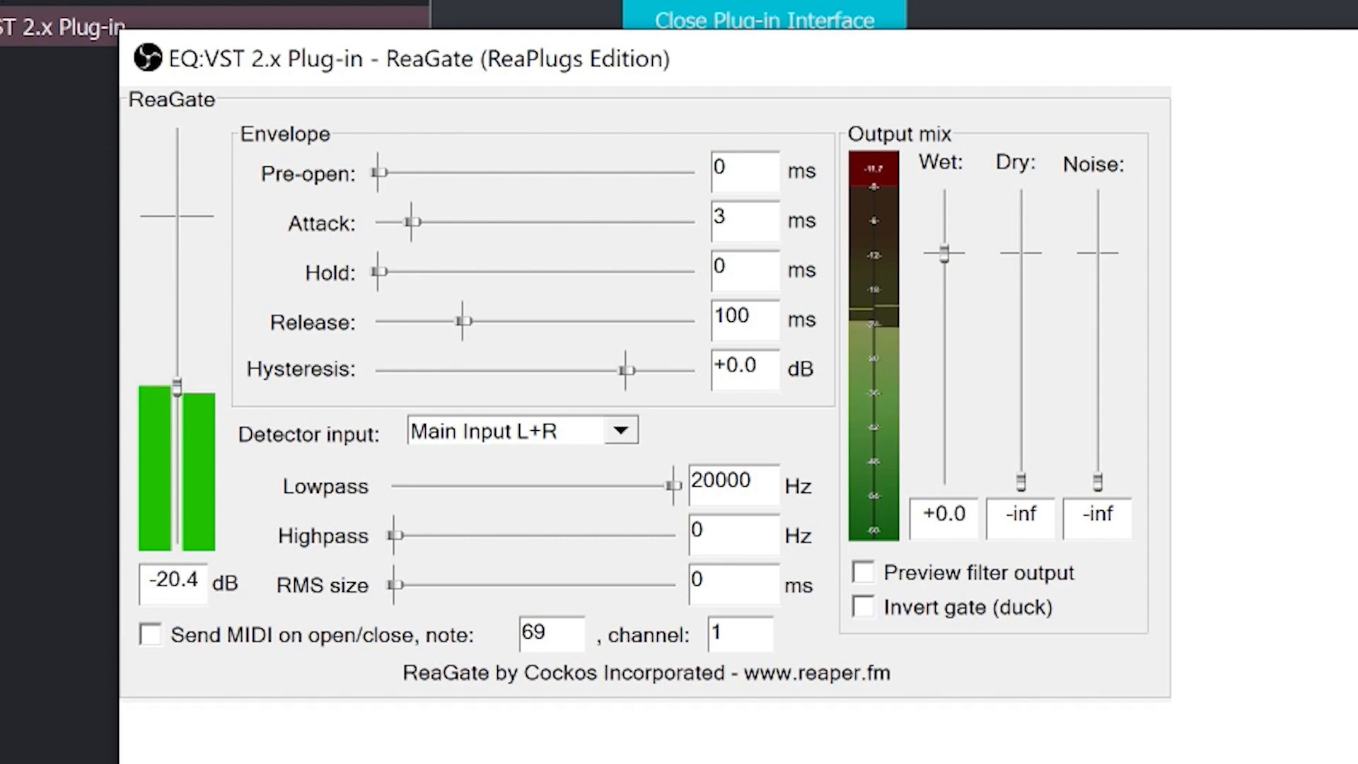
Try ReaGate's threshold at +0.0 dB and at -36.2 dB, and return it to -inf.
{"action": "left_click_drag", "start_coordinate": [177, 385], "coordinate": [177, 212]}
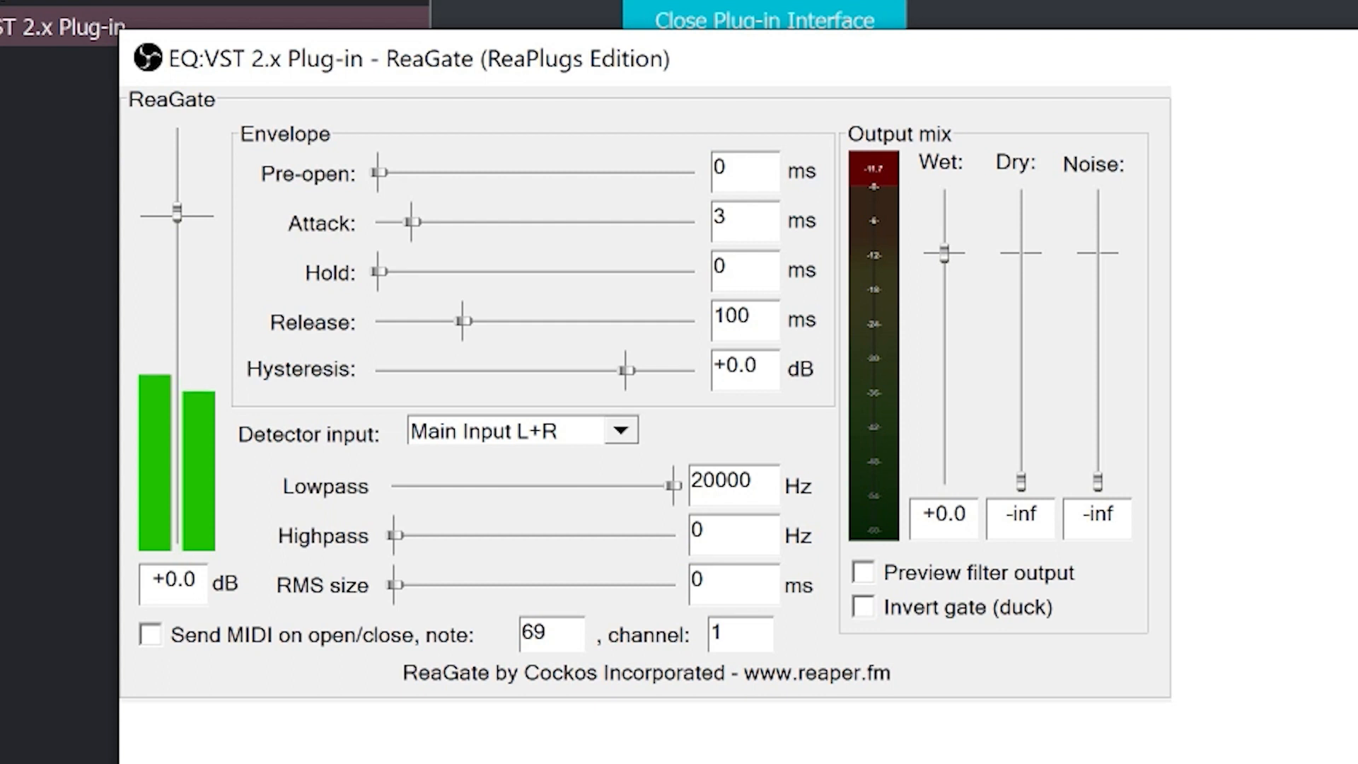
{"action": "left_click_drag", "start_coordinate": [177, 212], "coordinate": [177, 435]}
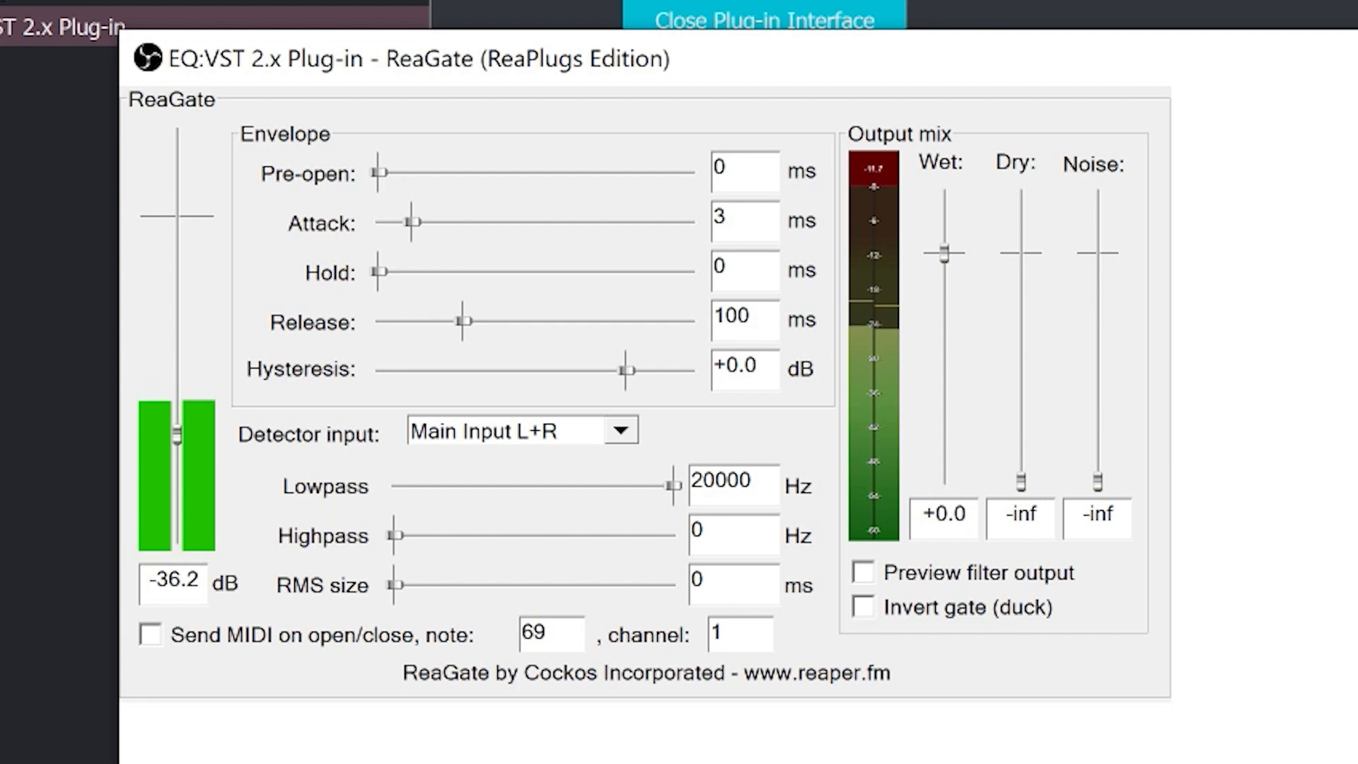
{"action": "left_click_drag", "start_coordinate": [177, 435], "coordinate": [177, 541]}
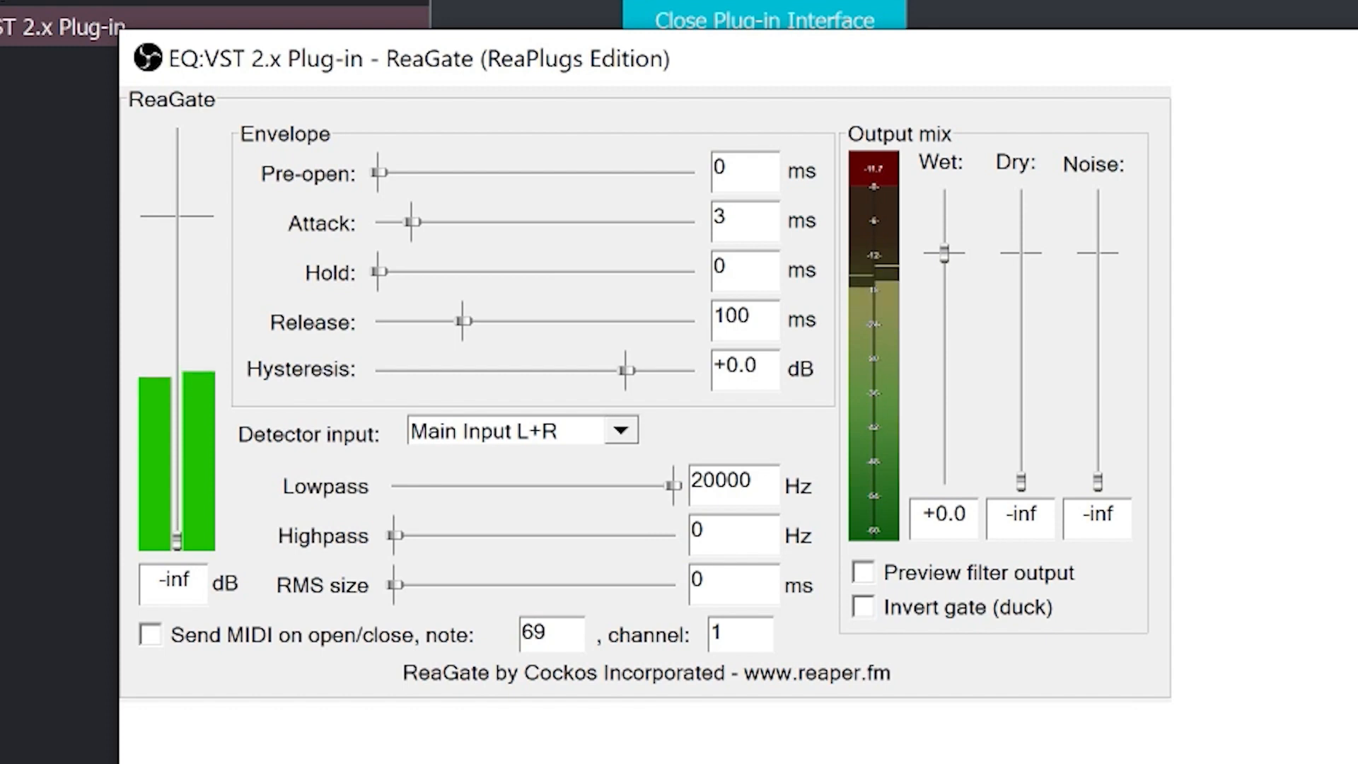
Set ReaGate's threshold to -18.5 dB, leave the highpass at 0 Hz, and close the plug-in window.
{"action": "left_click_drag", "start_coordinate": [177, 540], "coordinate": [177, 368]}
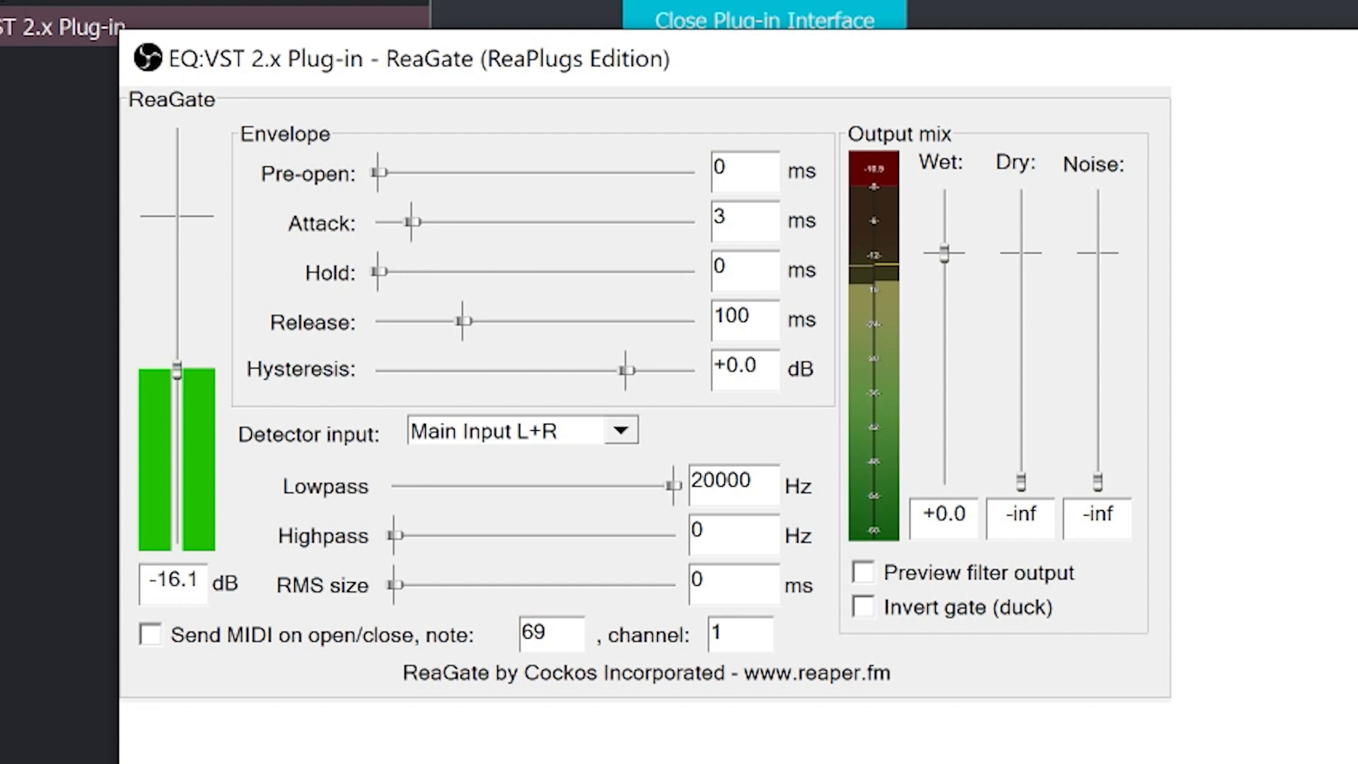
{"action": "mouse_move", "coordinate": [176, 368]}
{"action": "left_mouse_down"}
{"action": "mouse_move", "coordinate": [177, 356]}
{"action": "mouse_move", "coordinate": [176, 445]}
{"action": "mouse_move", "coordinate": [177, 188]}
{"action": "mouse_move", "coordinate": [177, 400]}
{"action": "mouse_move", "coordinate": [177, 316]}
{"action": "mouse_move", "coordinate": [177, 379]}
{"action": "left_mouse_up"}
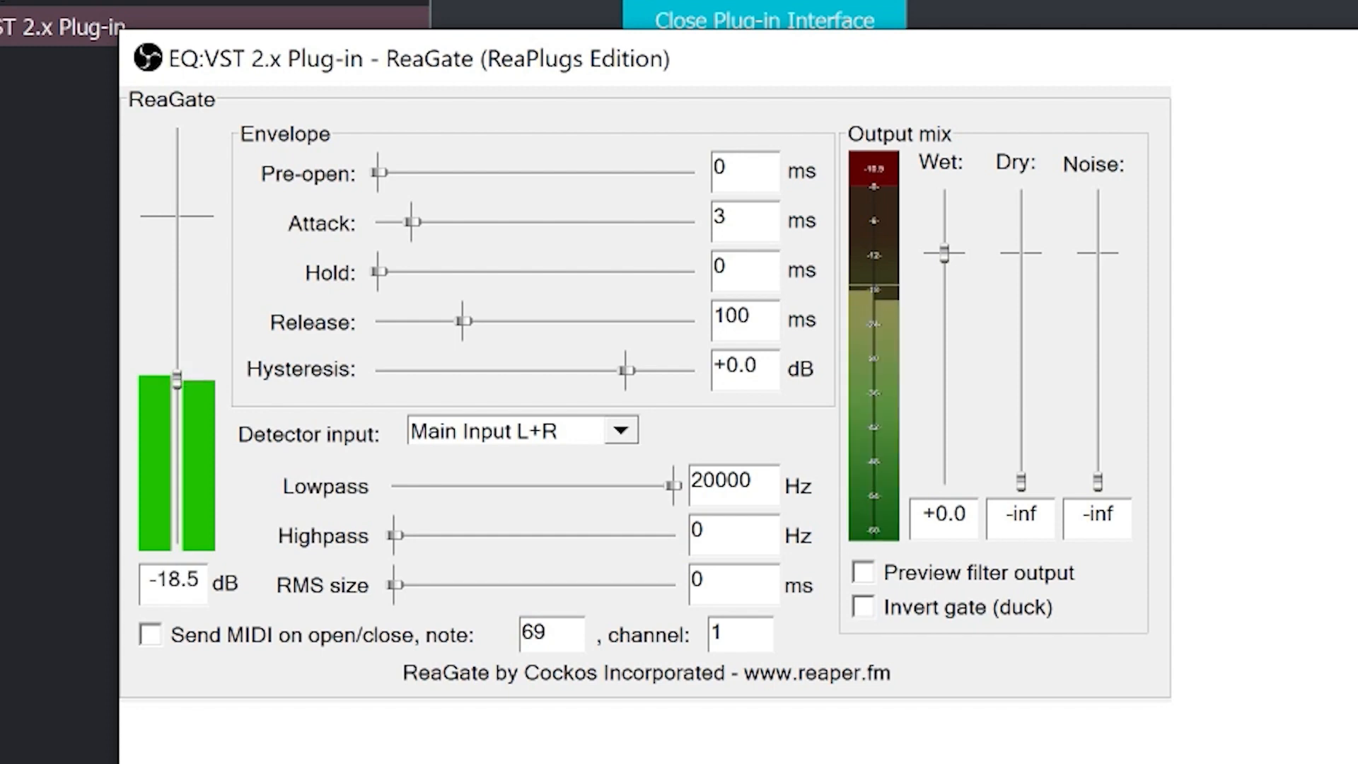
{"action": "mouse_move", "coordinate": [395, 535]}
{"action": "left_mouse_down"}
{"action": "mouse_move", "coordinate": [443, 536]}
{"action": "mouse_move", "coordinate": [395, 535]}
{"action": "left_mouse_up"}
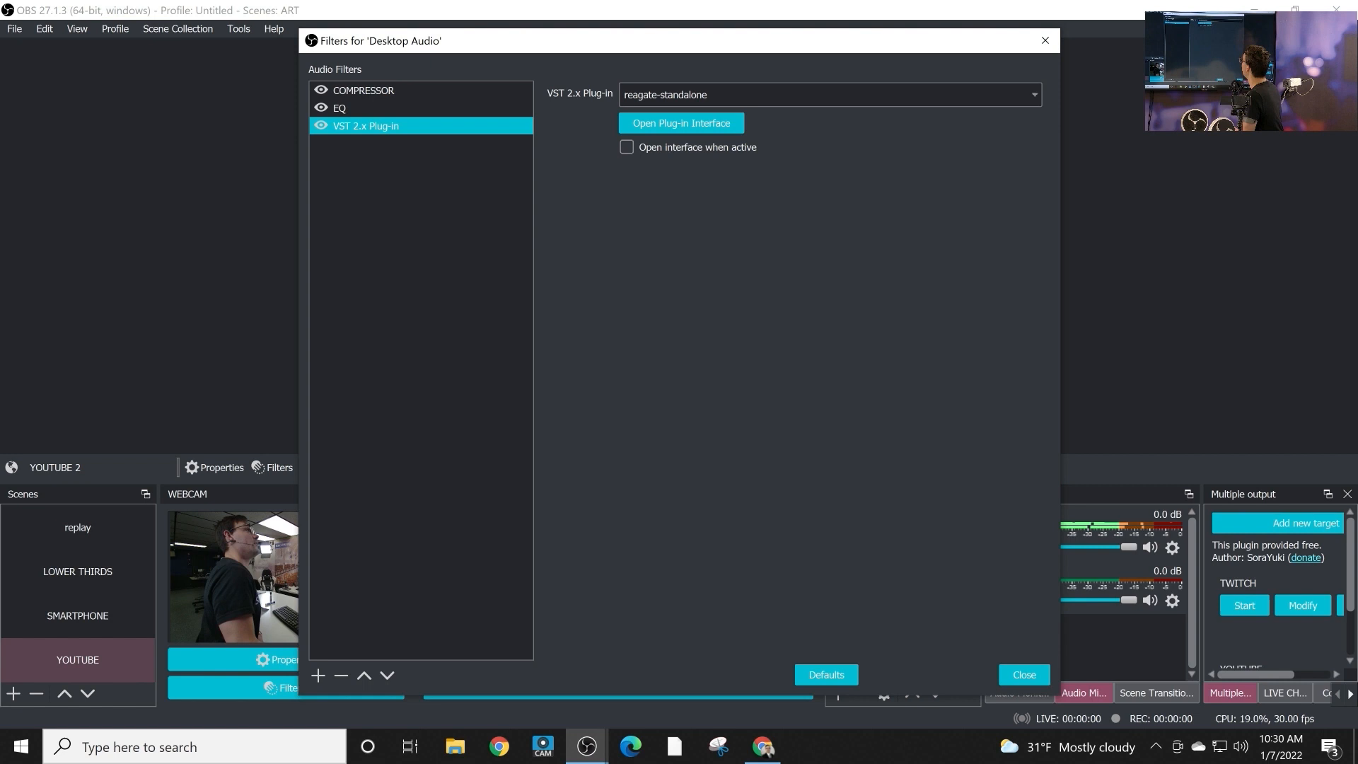
Rename the VST 2.x Plug-in filter running reagate-standalone as GATE.
{"action": "right_click", "coordinate": [403, 128]}
{"action": "left_click", "coordinate": [437, 187]}
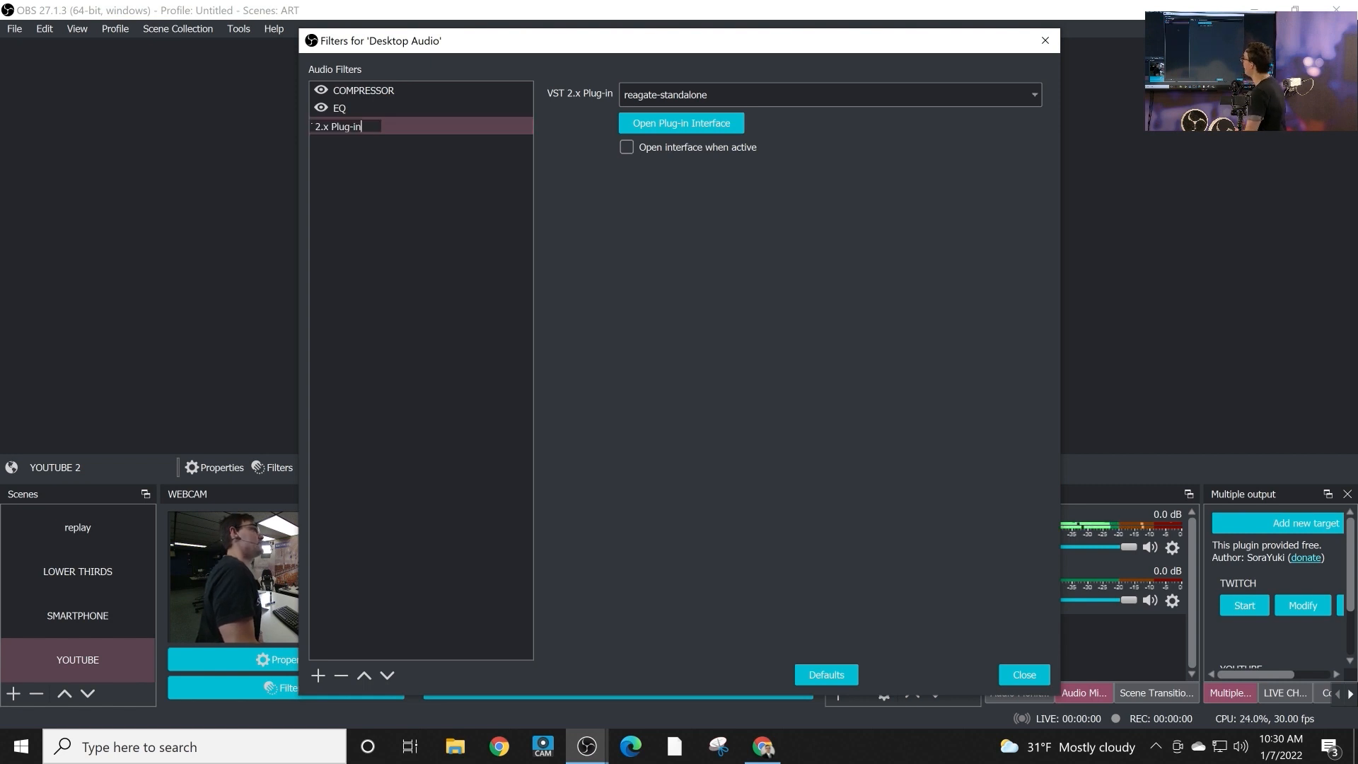
{"action": "type", "text": "GATE"}
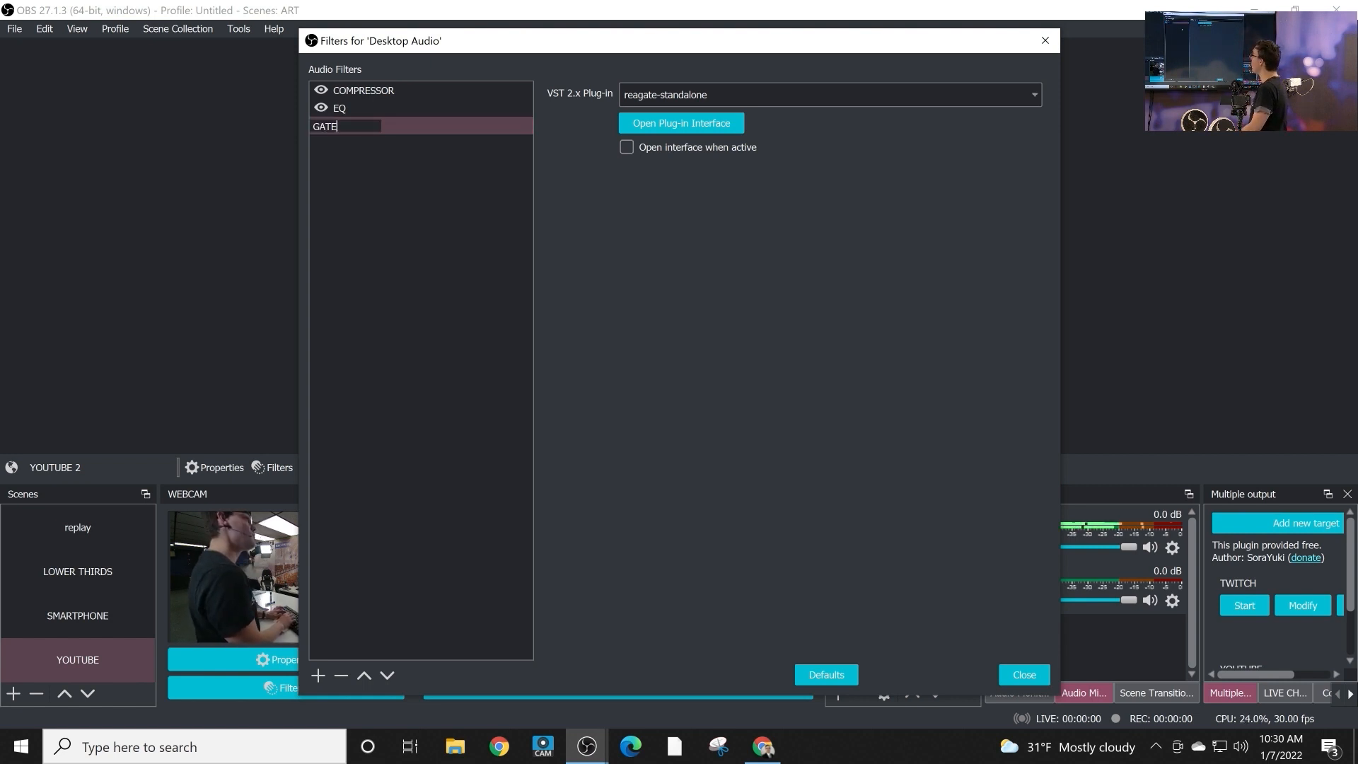
{"action": "key", "text": "Return"}
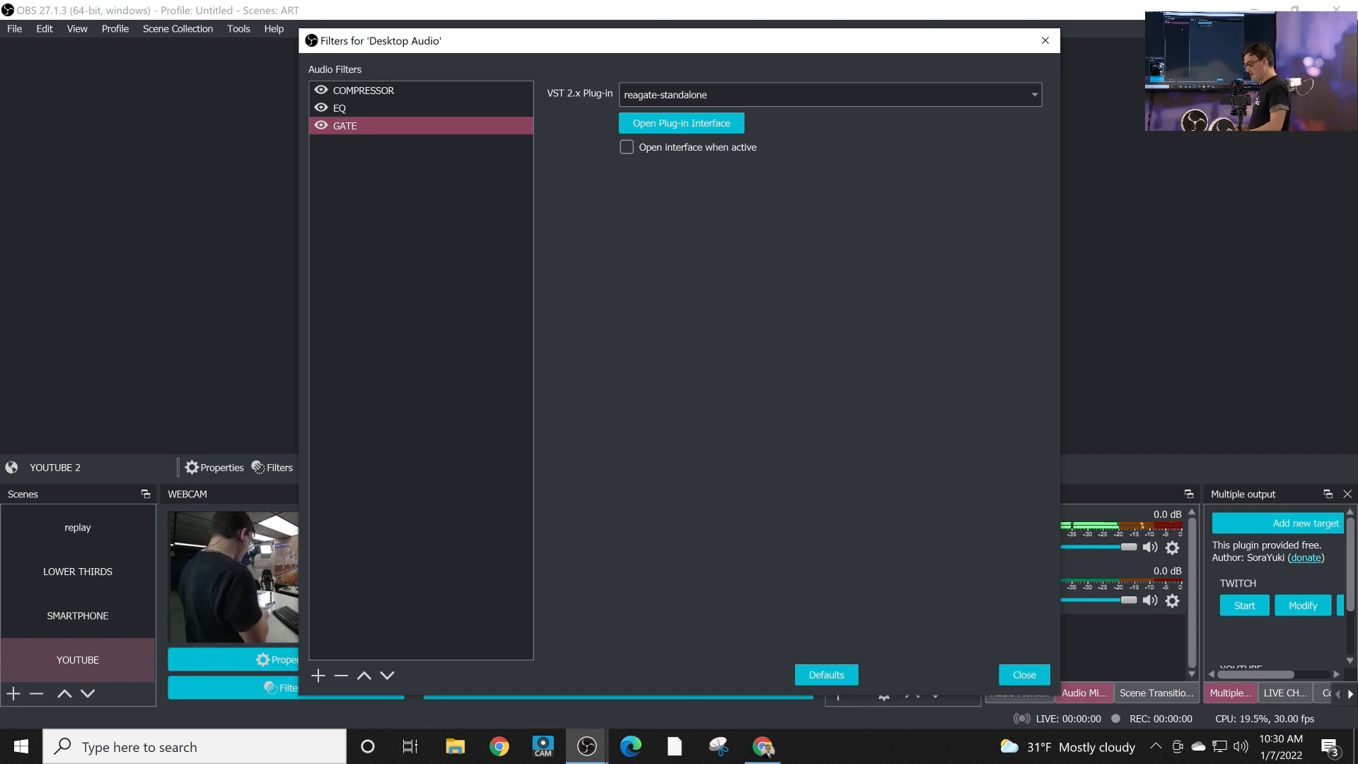
Move the COMPRESSOR filter below EQ and GATE at the end of the filter order, and select the EQ filter.
{"action": "left_click", "coordinate": [364, 90]}
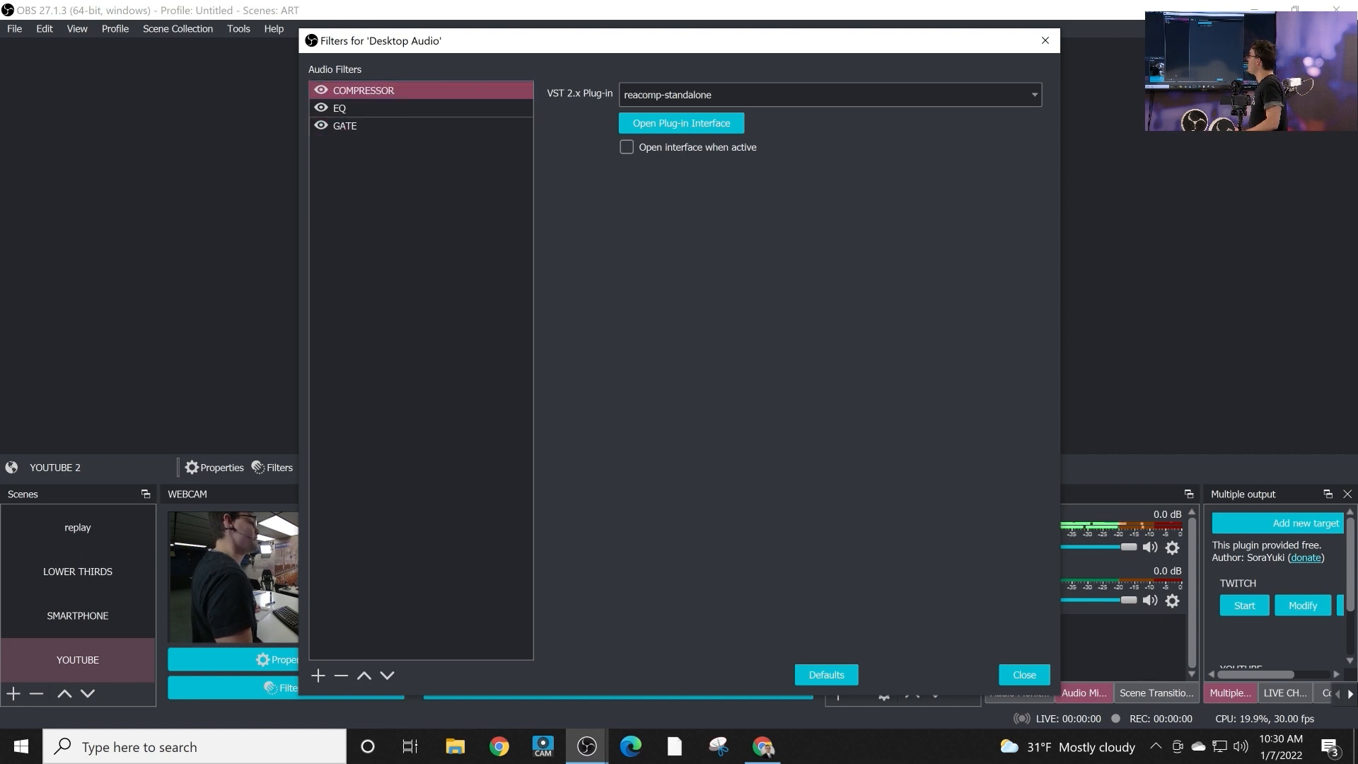
{"action": "left_click", "coordinate": [387, 675]}
{"action": "left_click", "coordinate": [387, 676]}
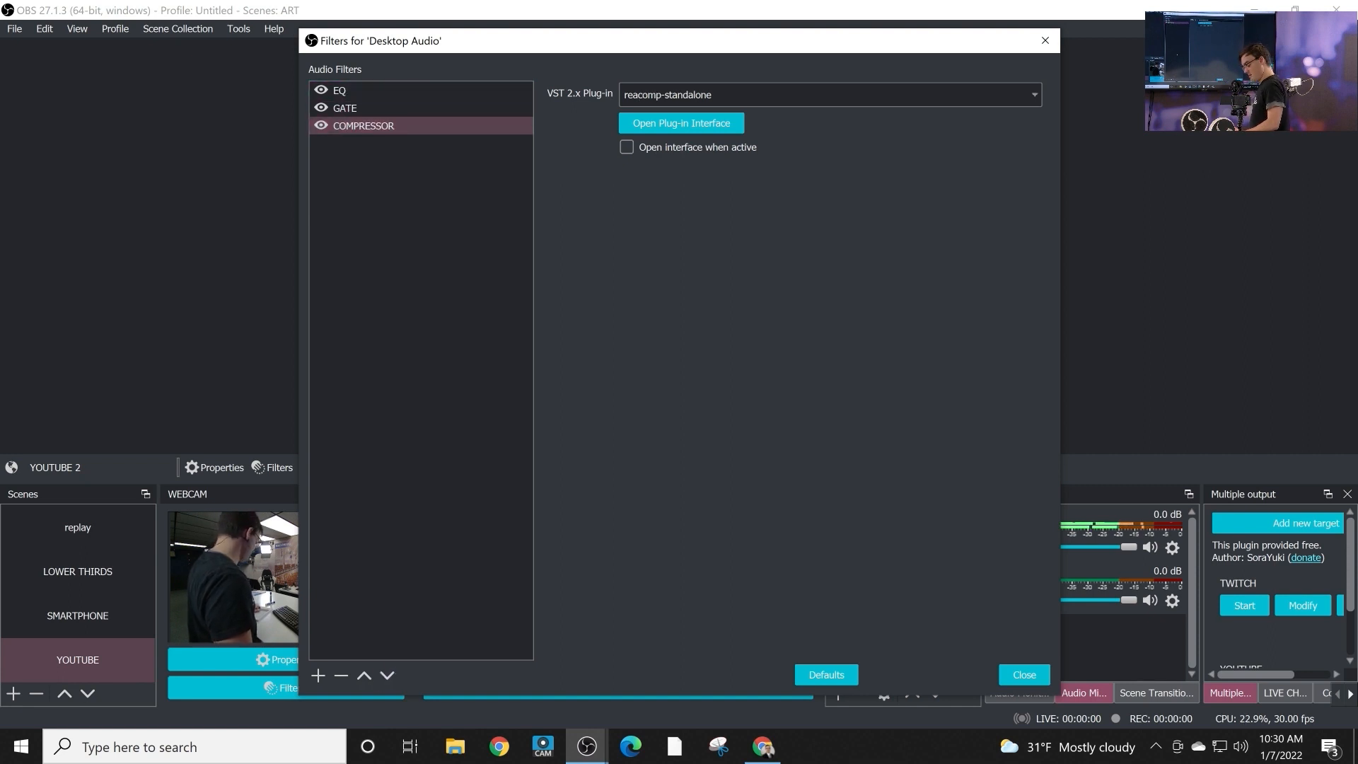
{"action": "left_click", "coordinate": [357, 91]}
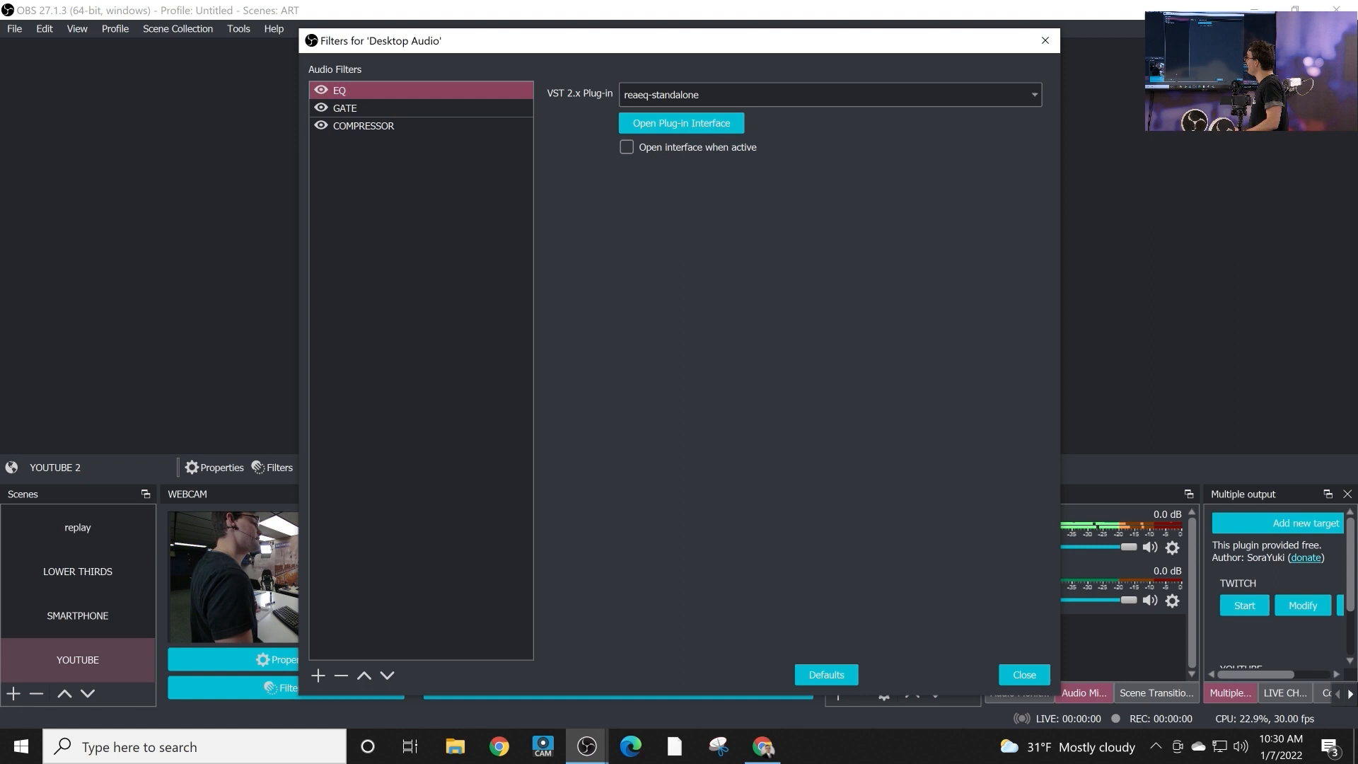
Move the EQ filter below GATE, and add a Noise Suppression filter with its default name at the start of the filter order.
{"action": "left_click", "coordinate": [387, 676]}
{"action": "left_click", "coordinate": [318, 675]}
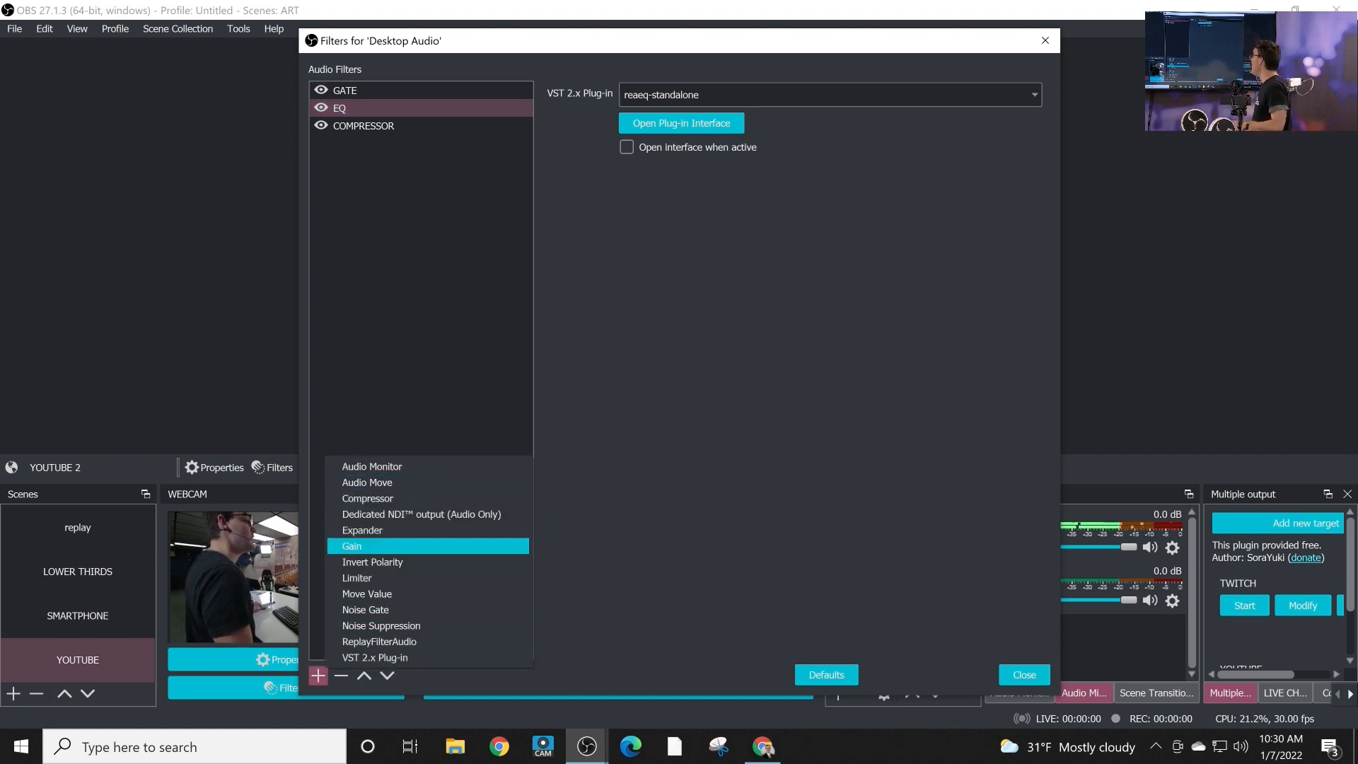
{"action": "left_click", "coordinate": [381, 625]}
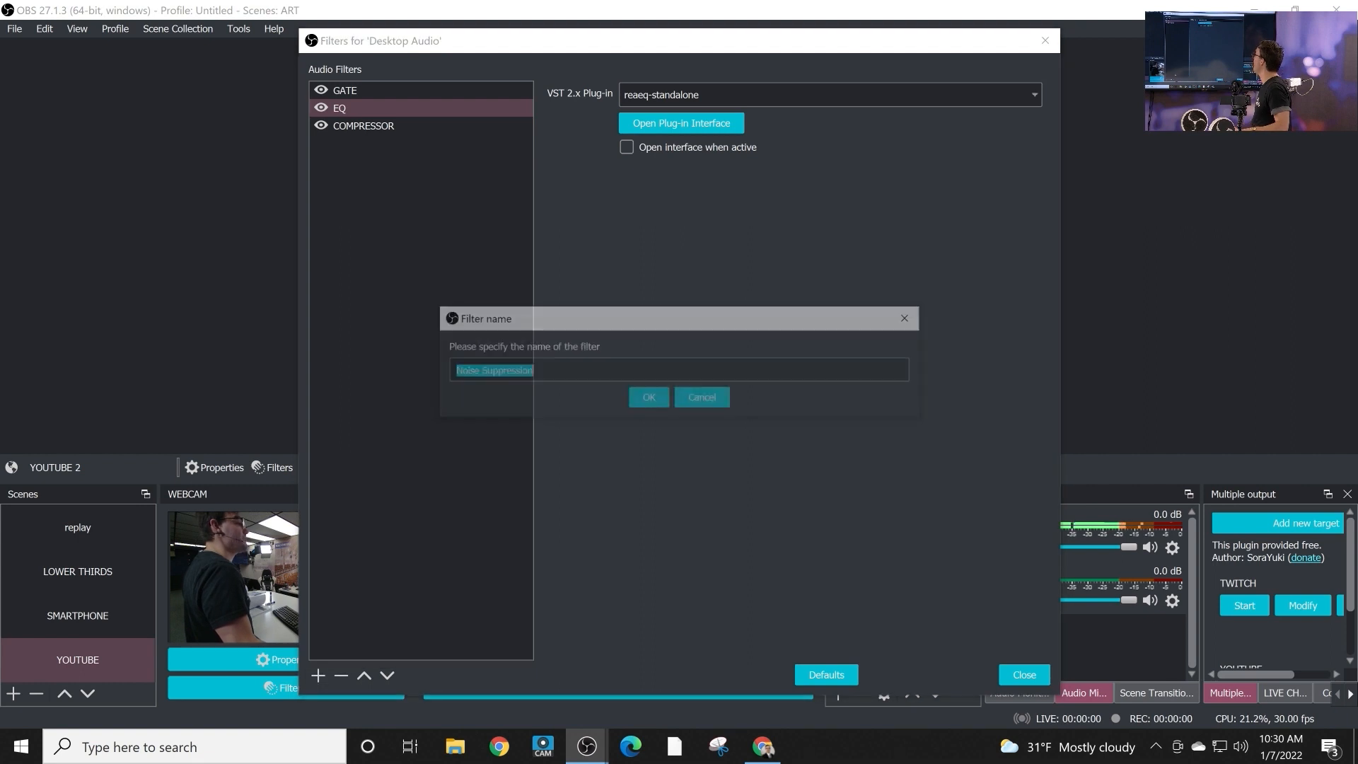
{"action": "key", "text": "Return"}
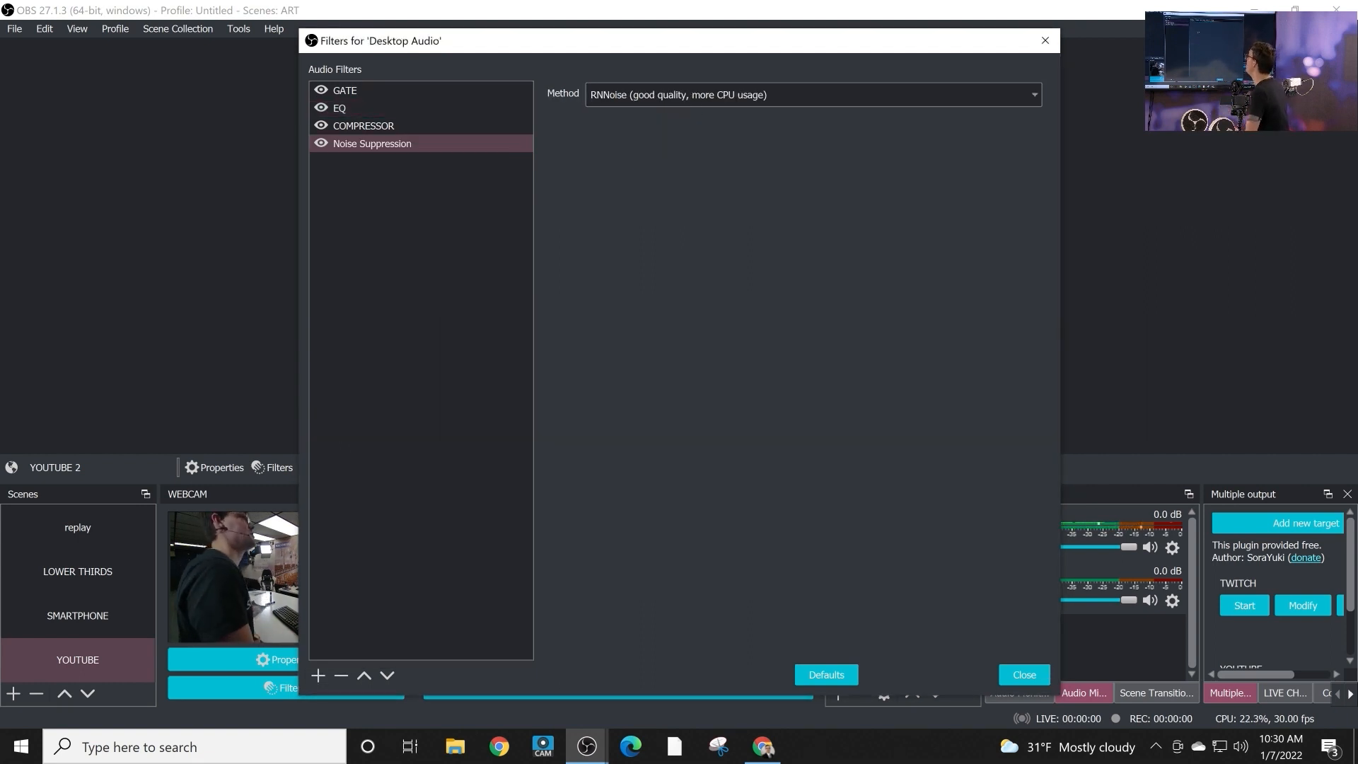
{"action": "left_click", "coordinate": [363, 675]}
{"action": "left_click", "coordinate": [364, 675]}
{"action": "left_click", "coordinate": [364, 675]}
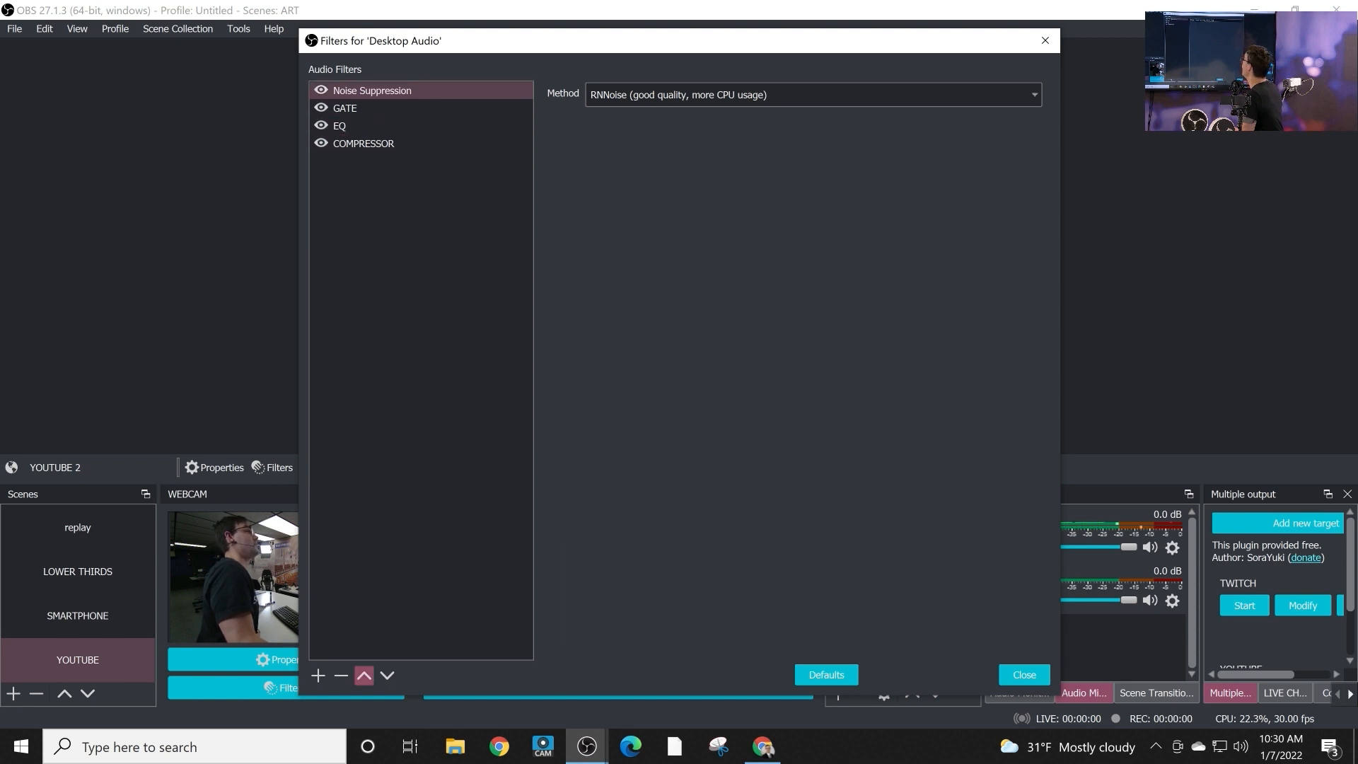
Try the Speex (low CPU usage, low quality) method for Noise Suppression, and return it to RNNoise (good quality, more CPU usage).
{"action": "left_click", "coordinate": [813, 95]}
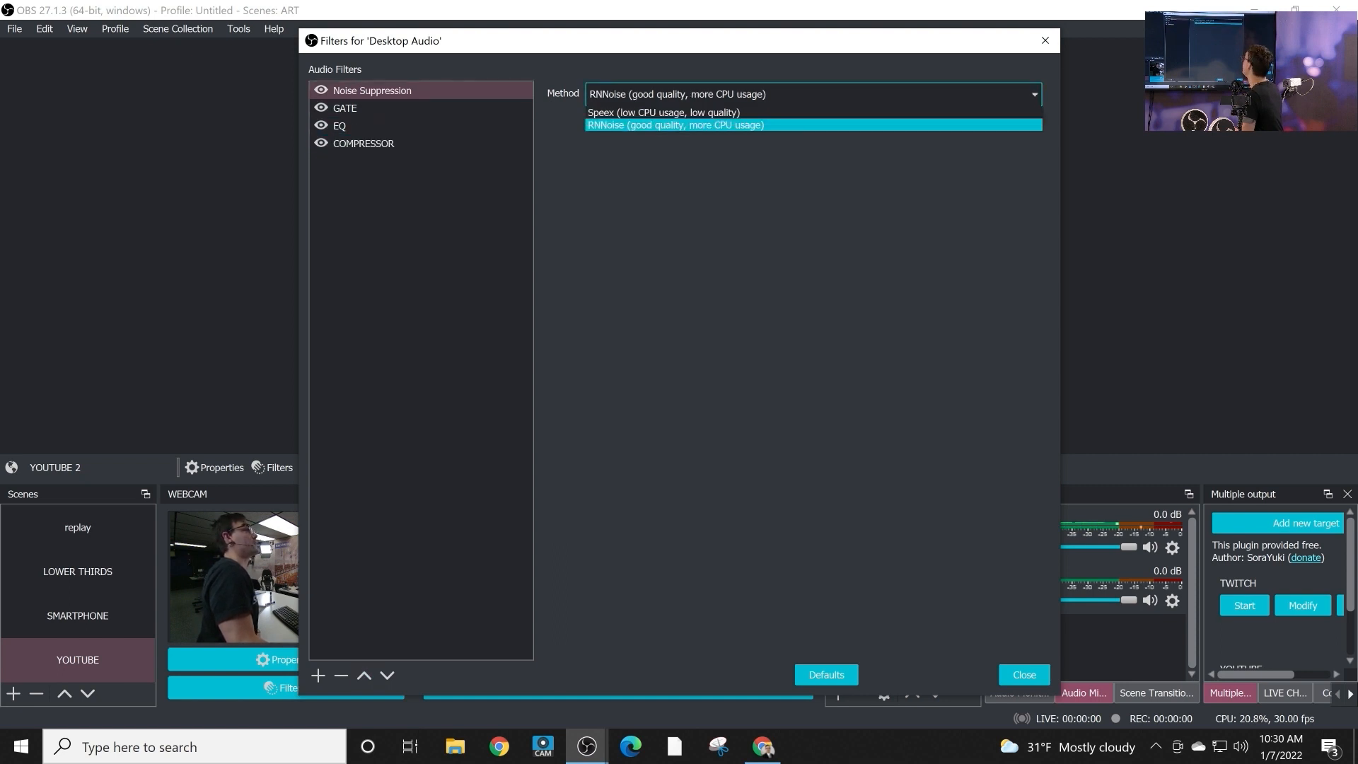
{"action": "left_click", "coordinate": [814, 113]}
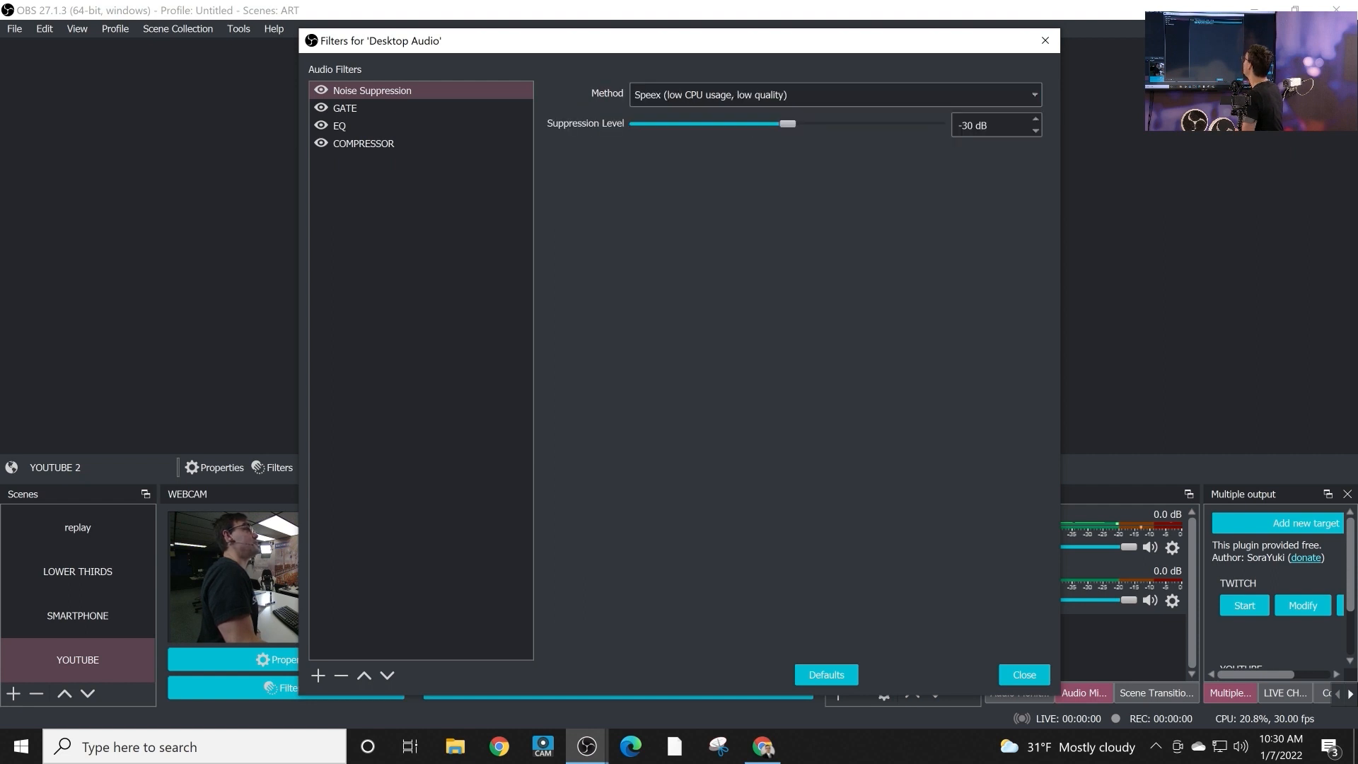
{"action": "left_click", "coordinate": [835, 95]}
{"action": "left_click", "coordinate": [813, 125]}
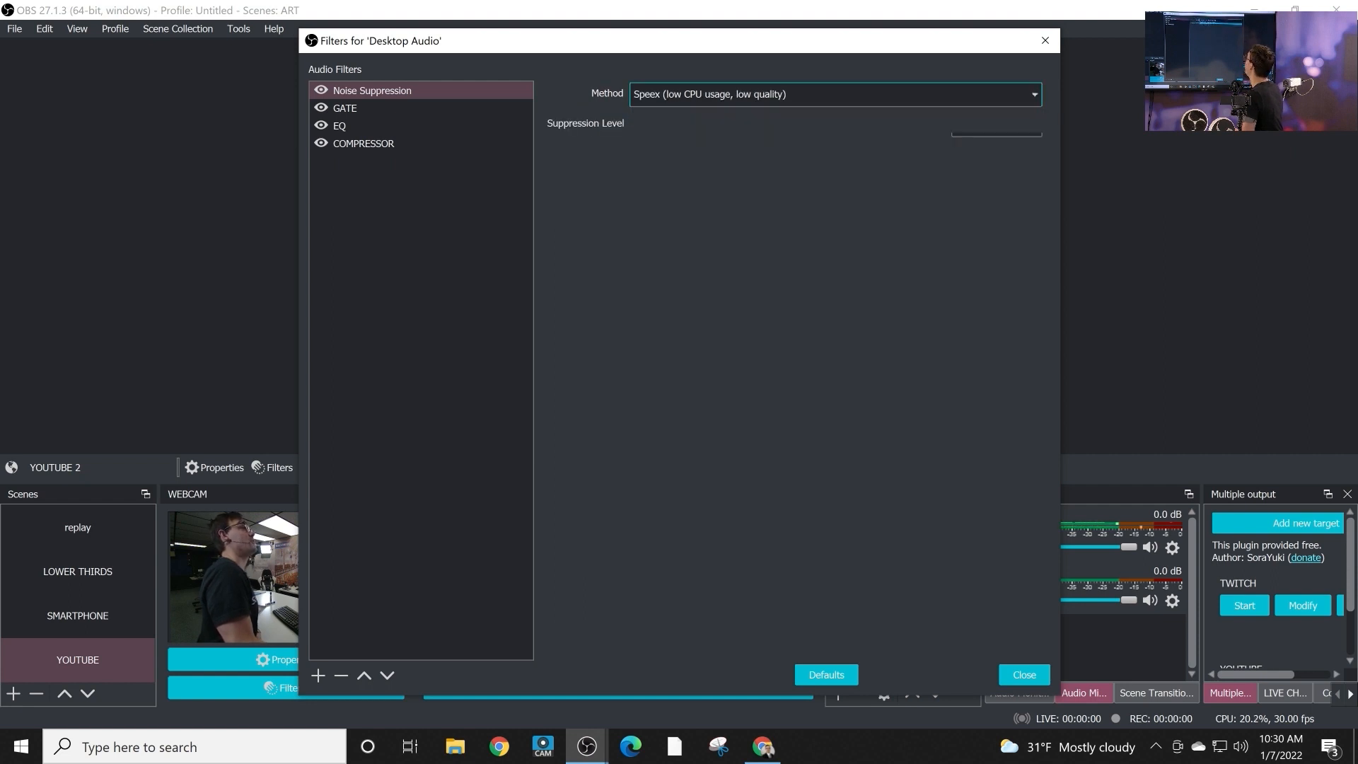
{"action": "left_click", "coordinate": [813, 95]}
{"action": "left_click", "coordinate": [813, 112]}
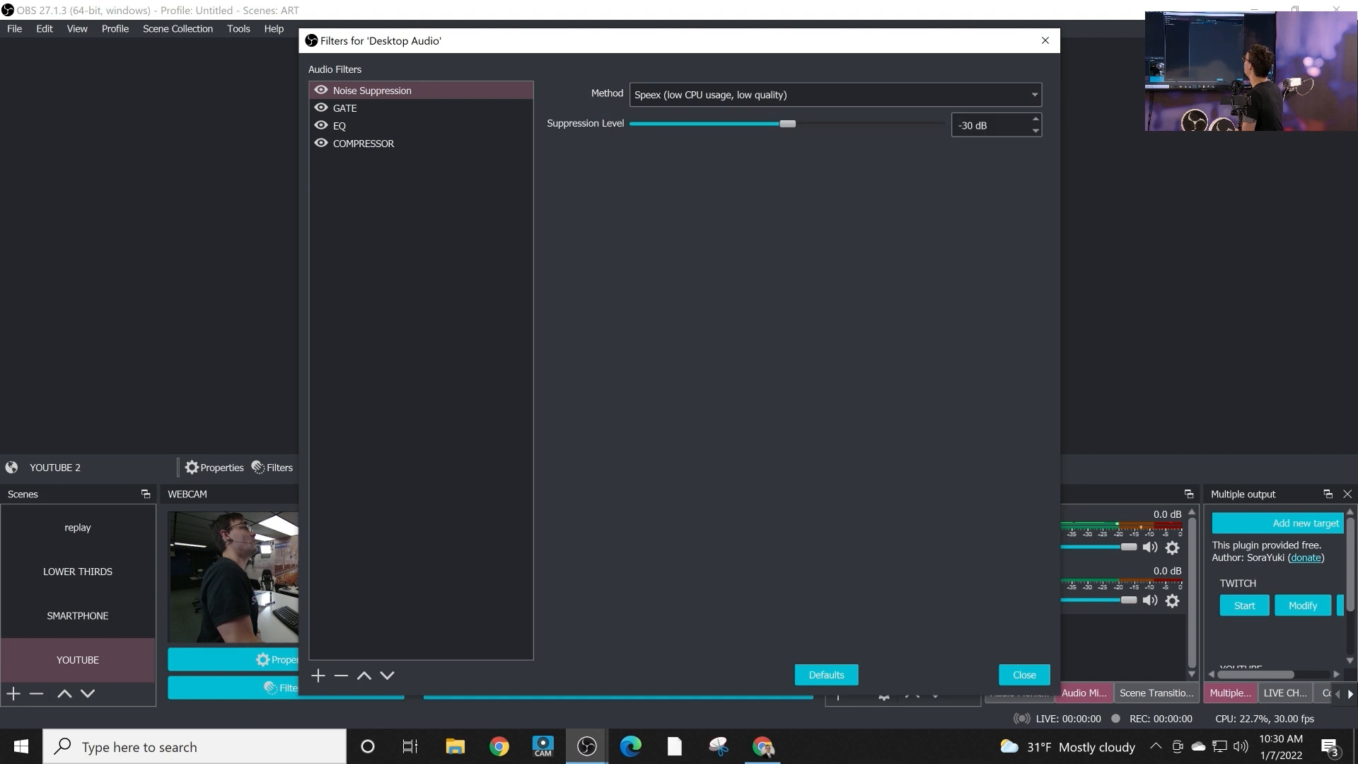
{"action": "left_click", "coordinate": [813, 95]}
{"action": "left_click", "coordinate": [813, 126]}
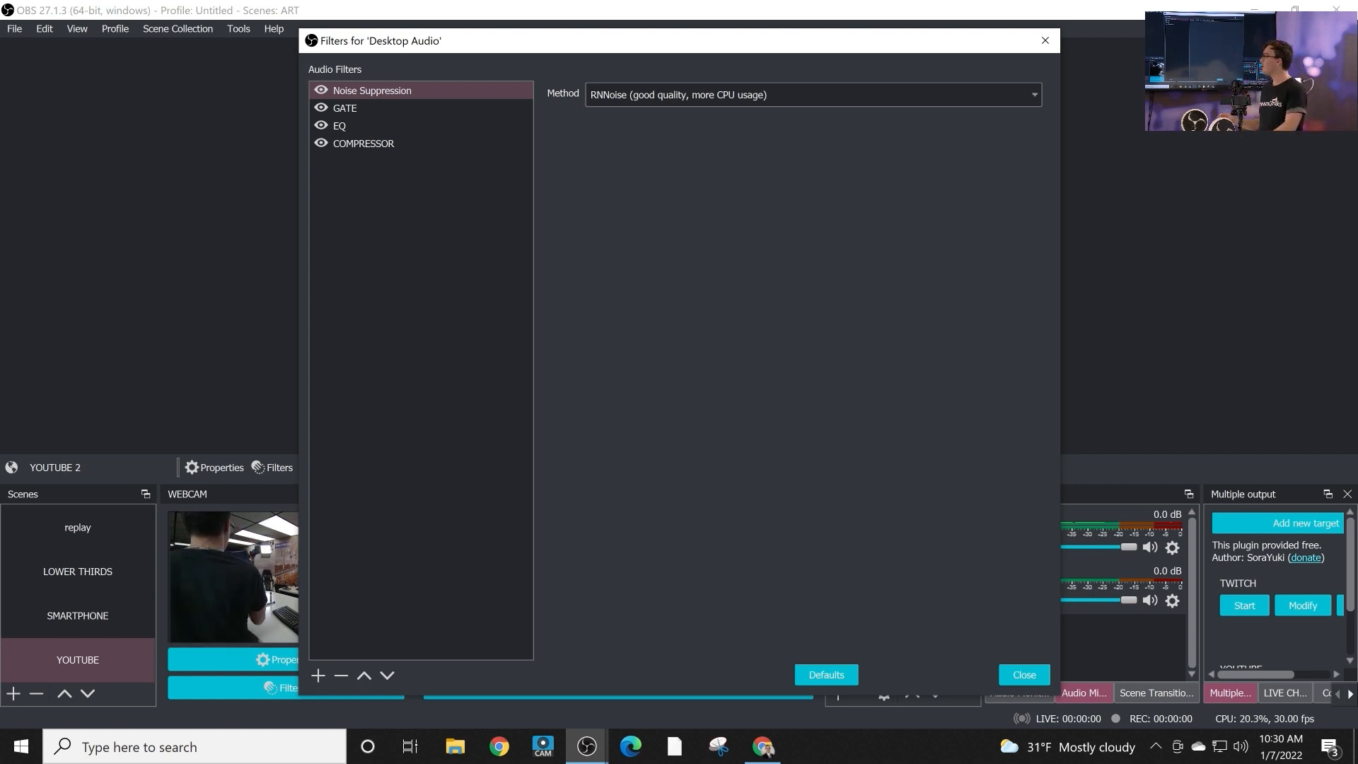
Disable the Noise Suppression, GATE, EQ and COMPRESSOR filters to compare the audio, and enable all four again.
{"action": "left_click", "coordinate": [321, 90]}
{"action": "left_click", "coordinate": [321, 109]}
{"action": "left_click", "coordinate": [322, 126]}
{"action": "left_click", "coordinate": [321, 144]}
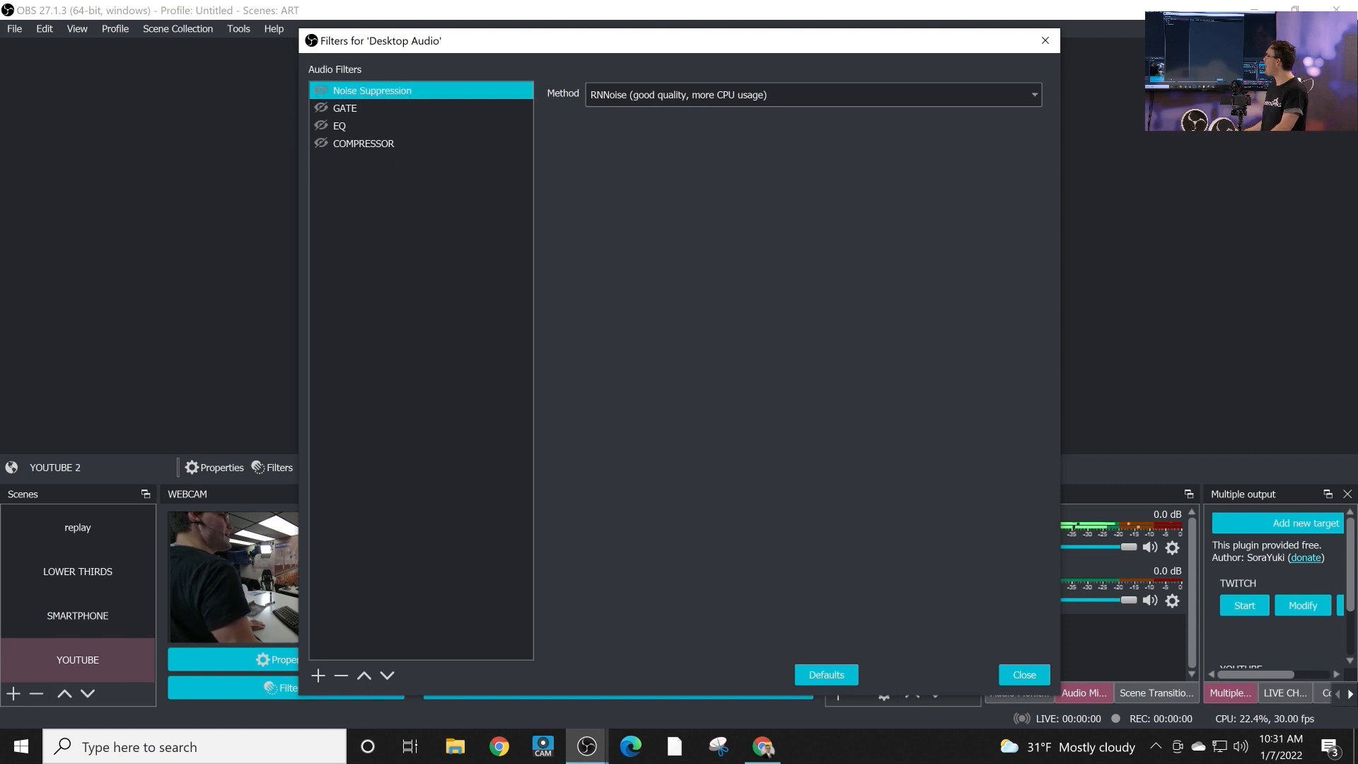
{"action": "left_click", "coordinate": [321, 90]}
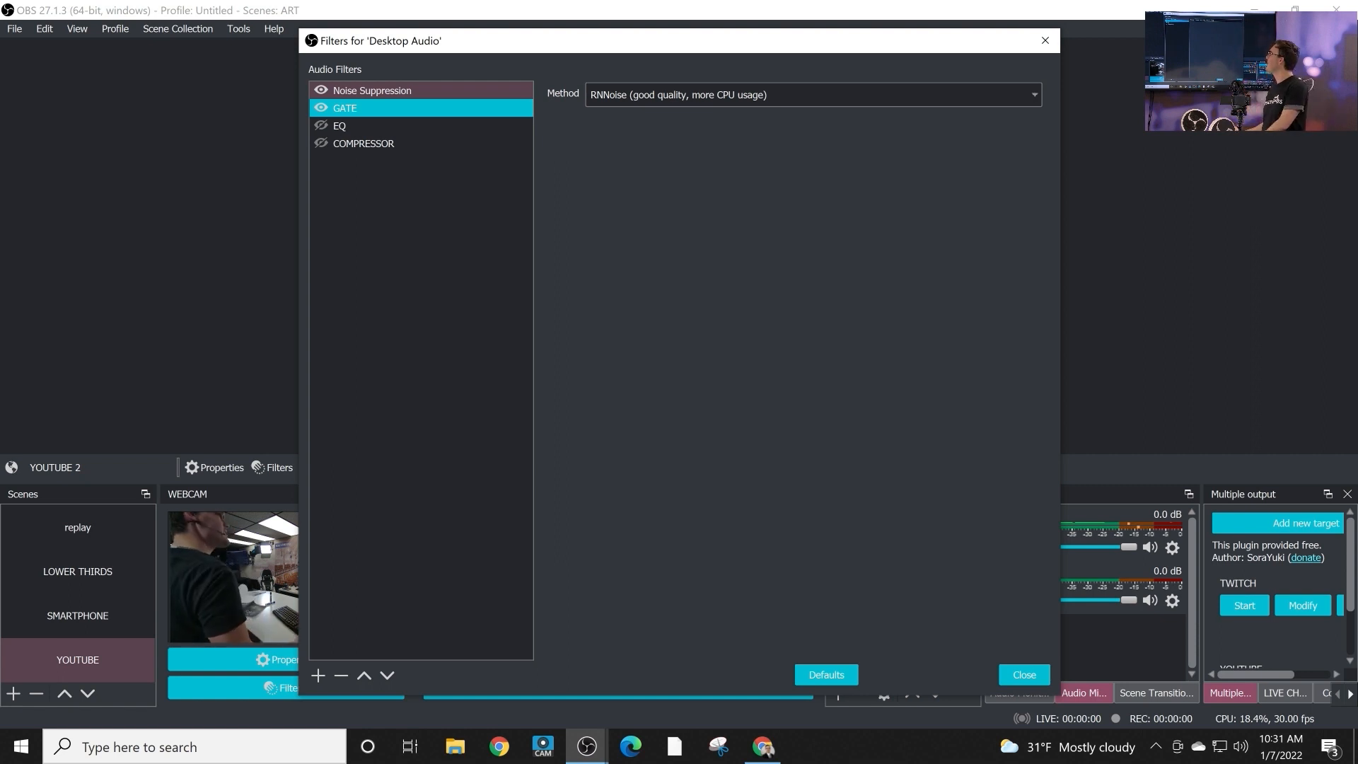
{"action": "left_click", "coordinate": [321, 125]}
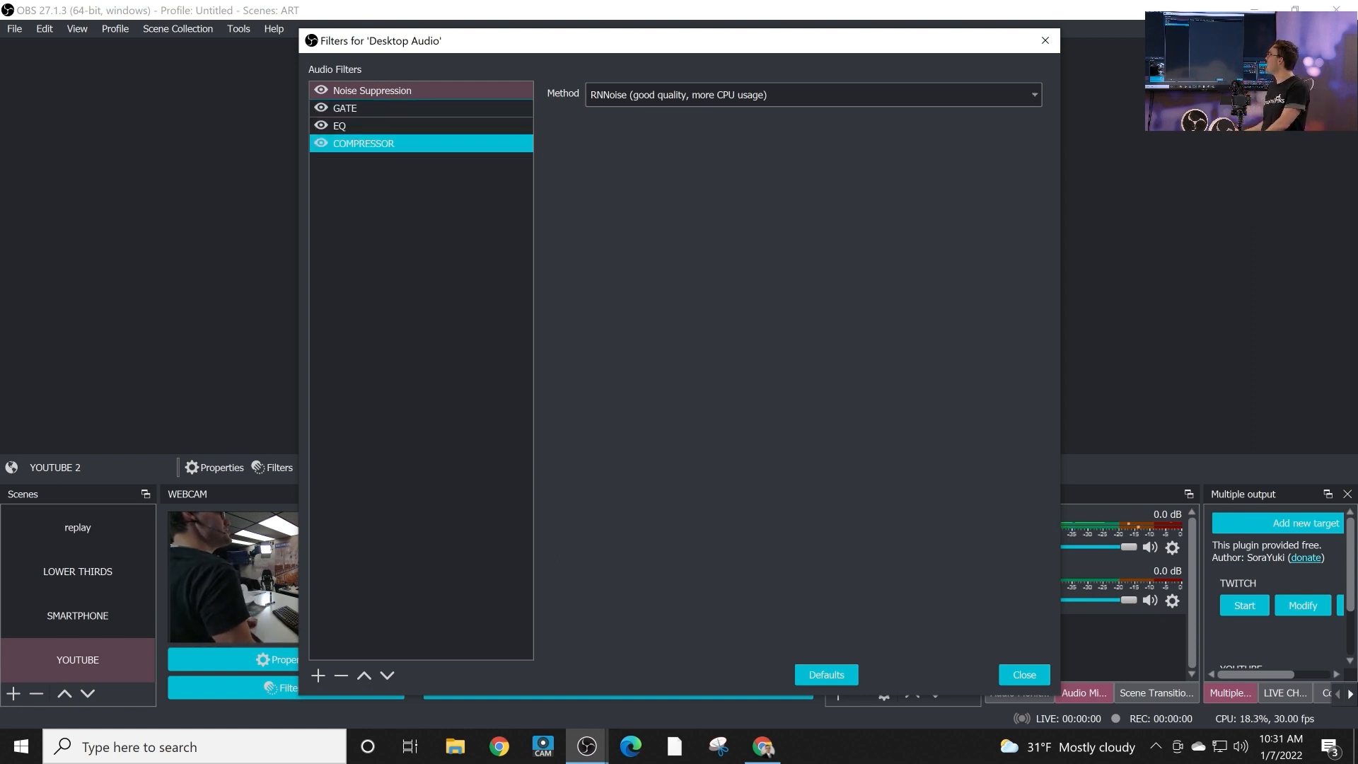